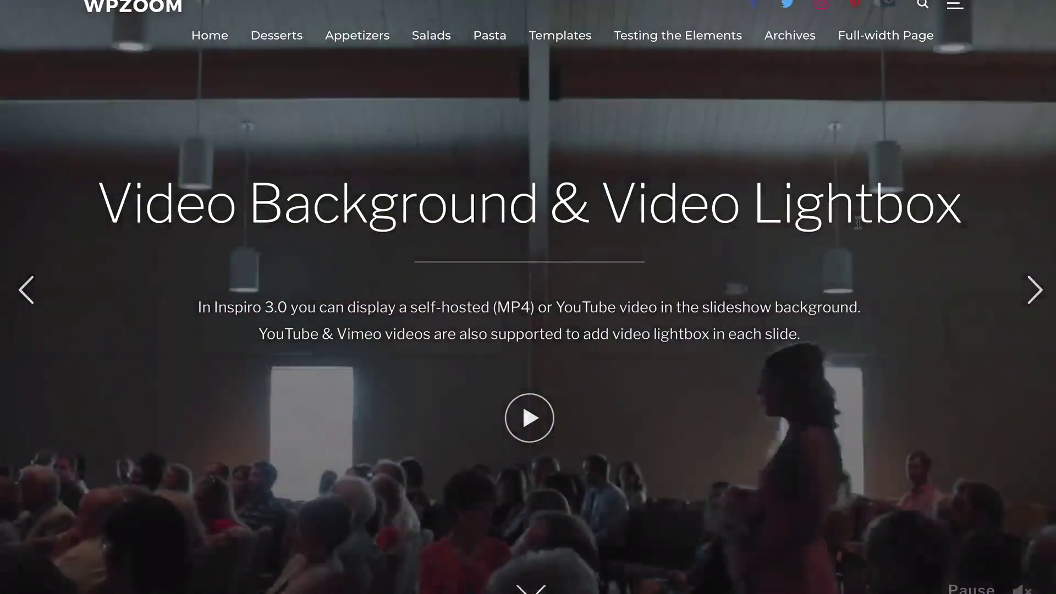
- Leave the front-end slideshow page for the WordPress admin Dashboard using the site name in the admin bar
{"action": "scroll", "coordinate": [858, 223], "scroll_direction": "up", "scroll_amount": 2}
{"action": "left_click", "coordinate": [71, 13]}
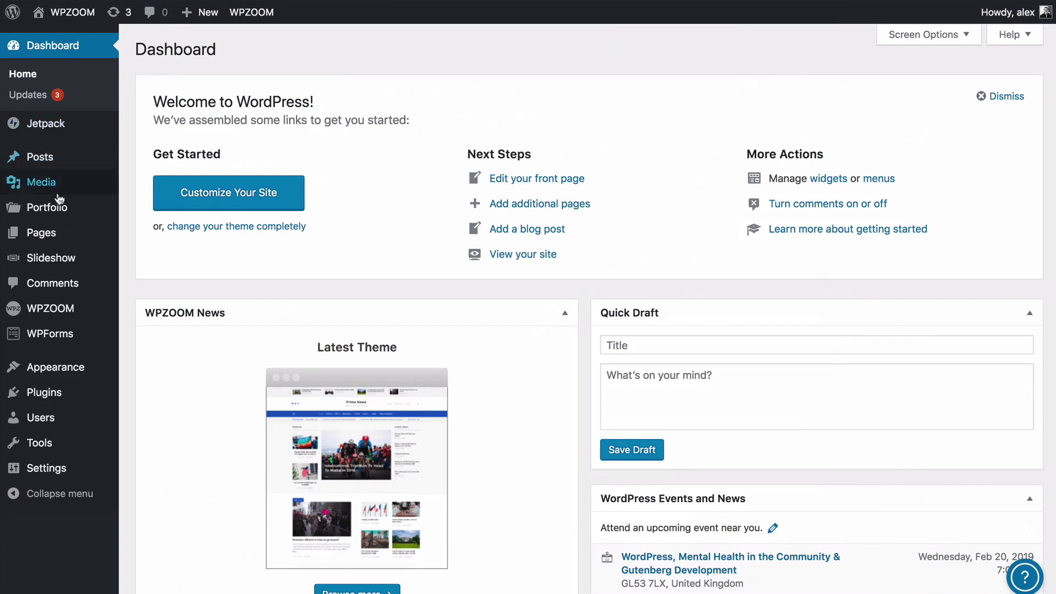
- Under Portfolio > Portfolios, delete the Nature category, leaving Photography and Video
{"action": "left_click", "coordinate": [48, 217]}
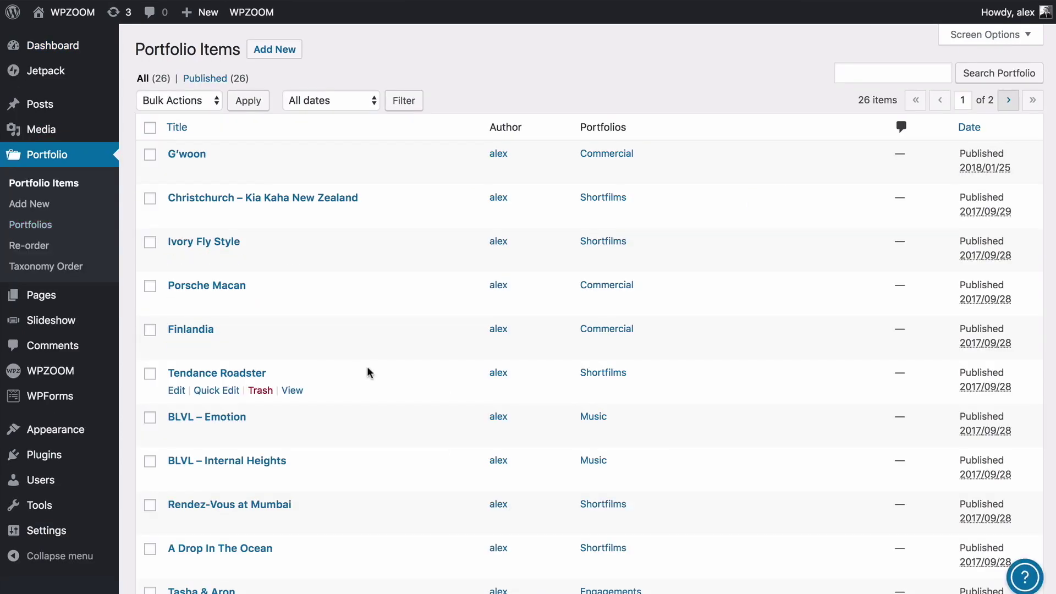
{"action": "scroll", "coordinate": [367, 366], "scroll_direction": "down", "scroll_amount": 10}
{"action": "scroll", "coordinate": [367, 366], "scroll_direction": "up", "scroll_amount": 10}
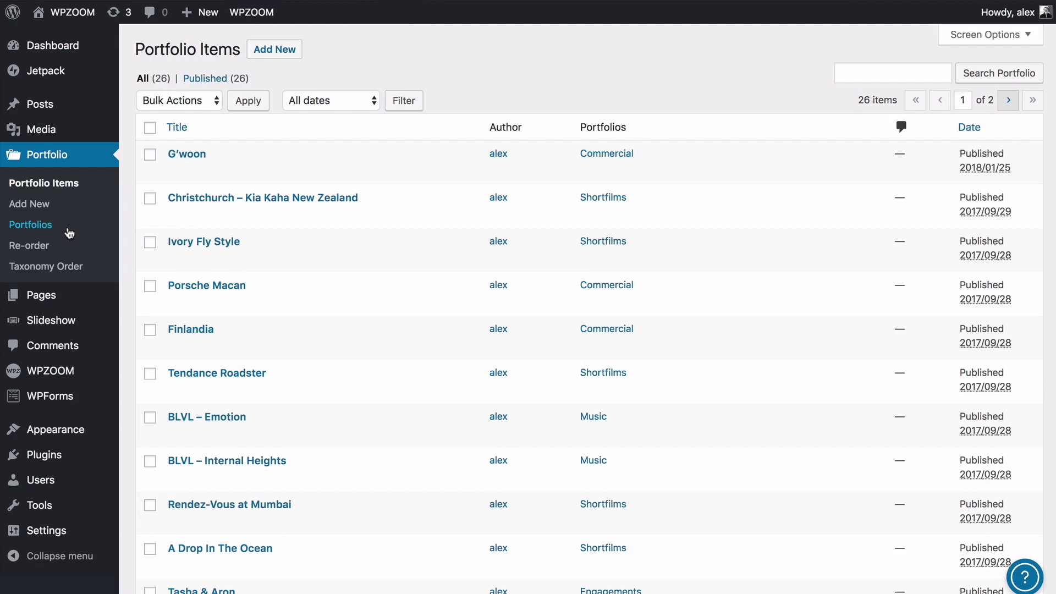
{"action": "left_click", "coordinate": [55, 229]}
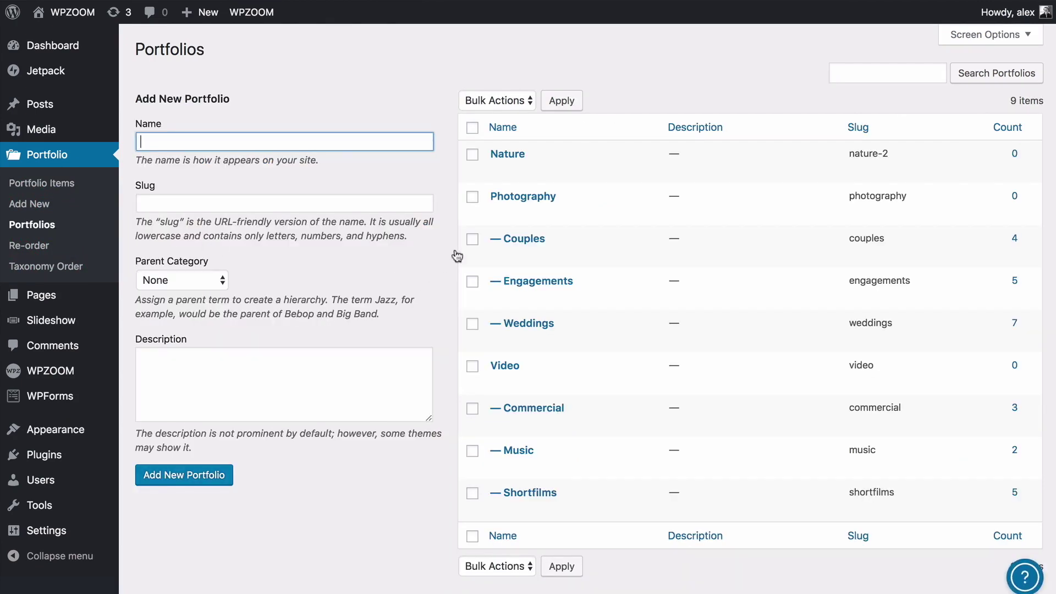
{"action": "left_click", "coordinate": [584, 171]}
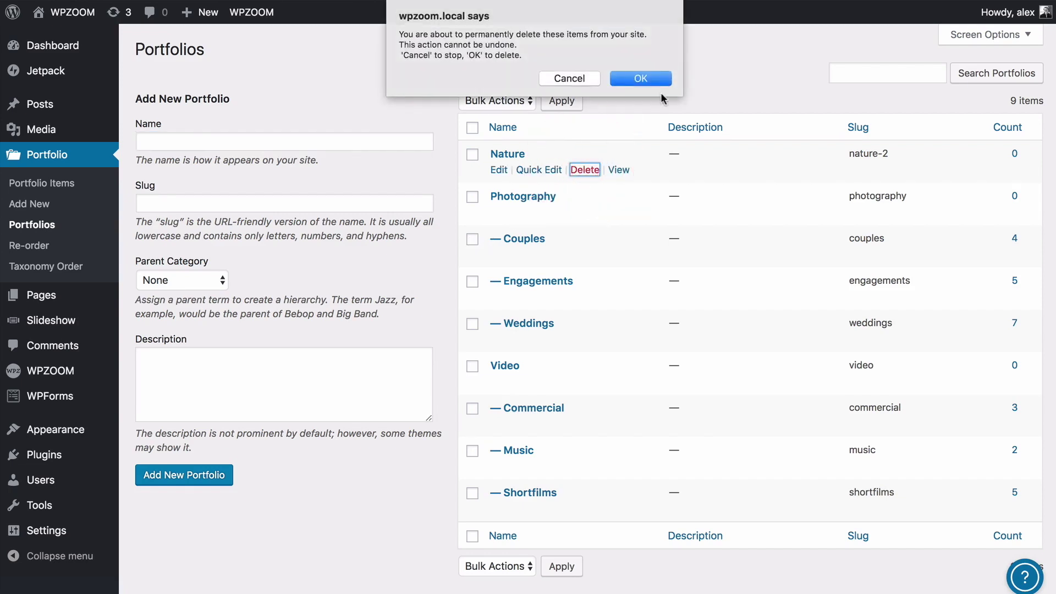
{"action": "left_click", "coordinate": [639, 77]}
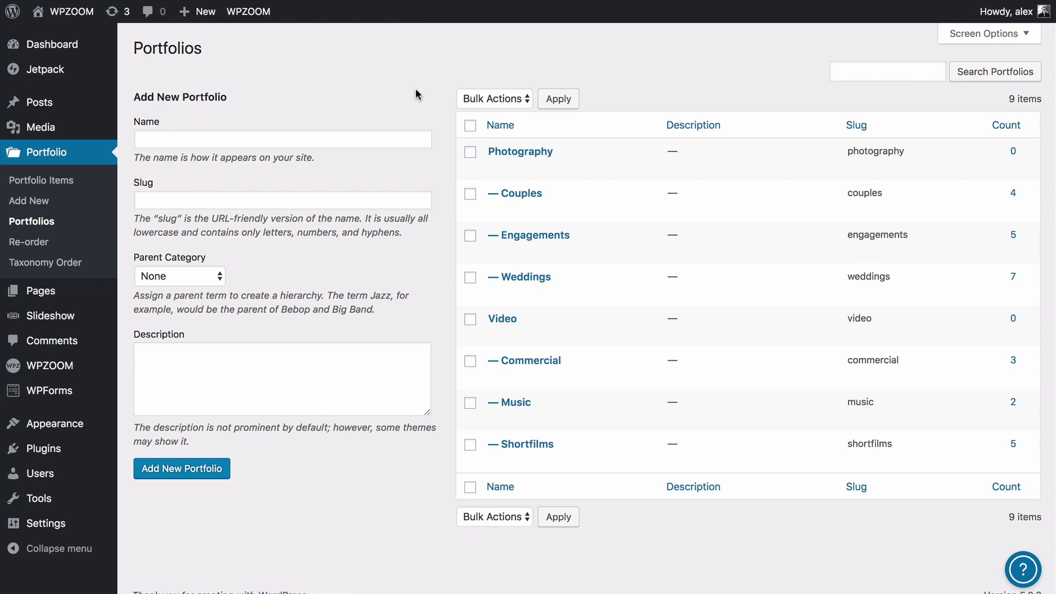
- Add portfolio category 'Engagement Video' with slug videos-engagement and parent category Video
{"action": "left_click", "coordinate": [230, 132]}
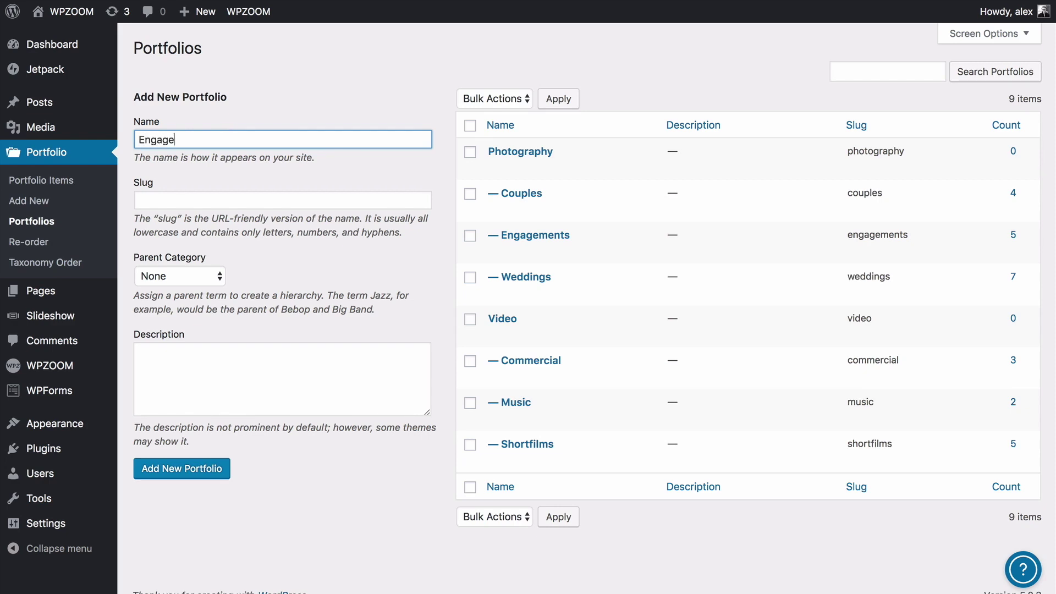
{"action": "left_click", "coordinate": [158, 198]}
{"action": "type", "text": "engagement"}
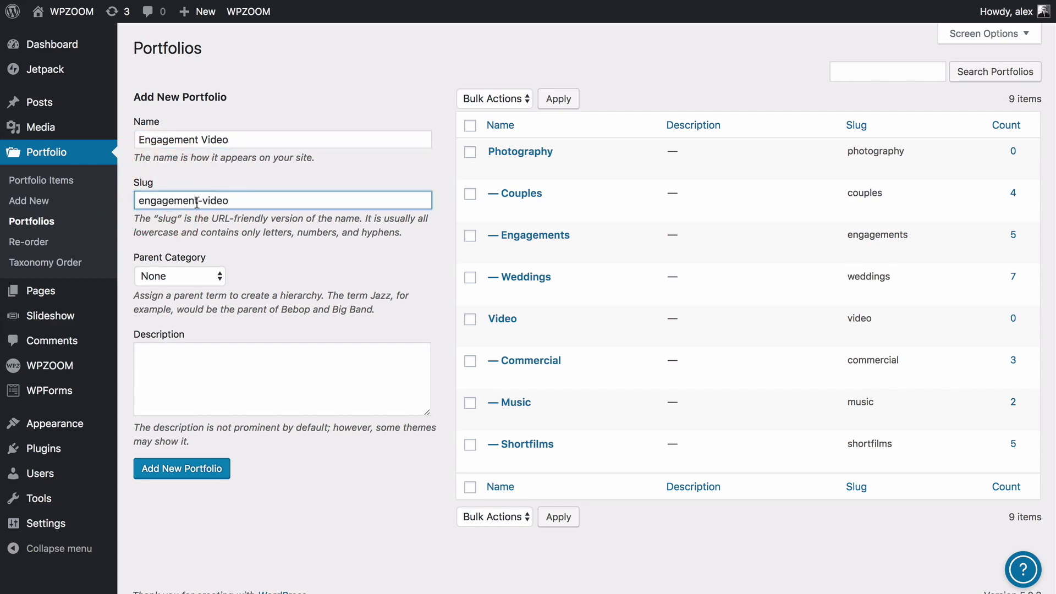
{"action": "key", "text": "ctrl+a"}
{"action": "type", "text": "video"}
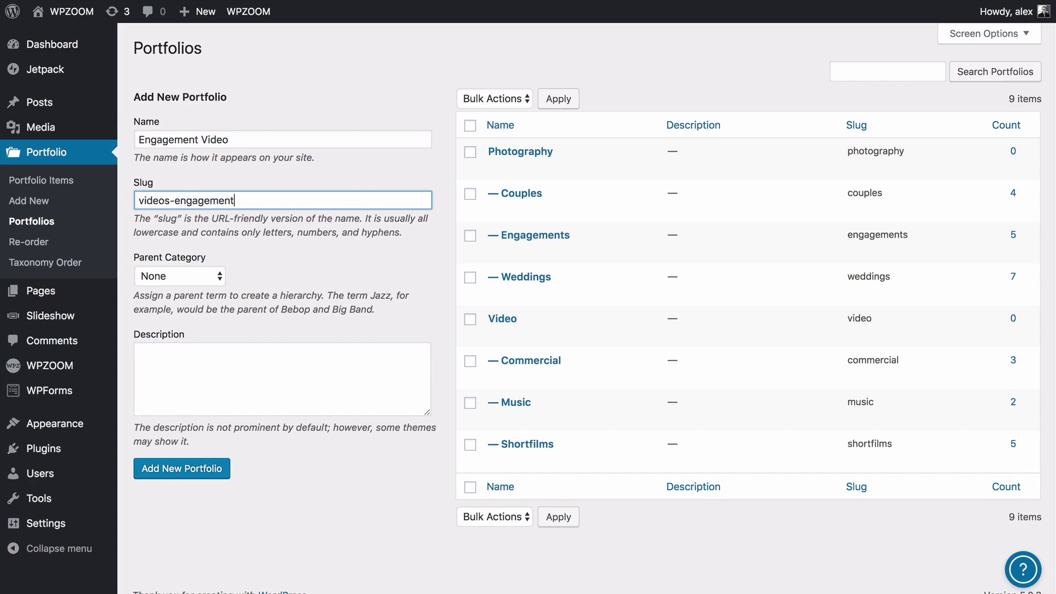
{"action": "left_click", "coordinate": [181, 275]}
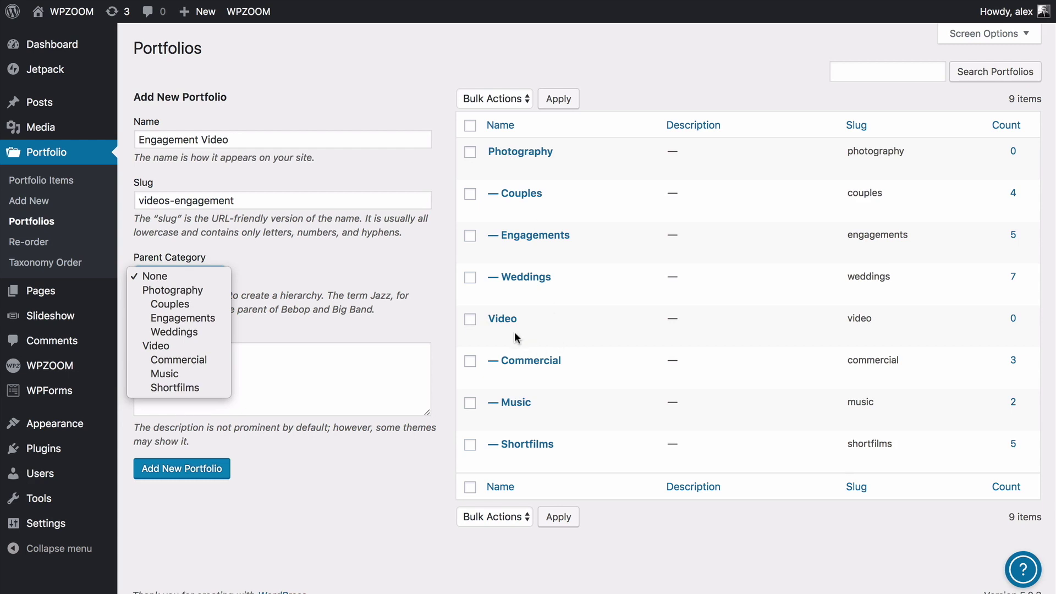
{"action": "left_click", "coordinate": [165, 347]}
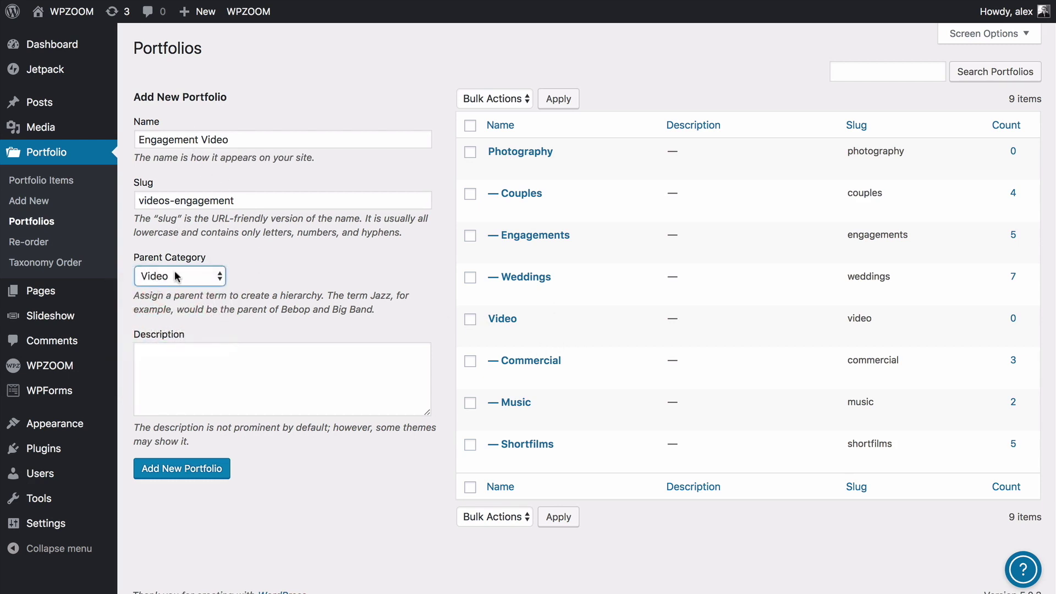
{"action": "left_click", "coordinate": [172, 474]}
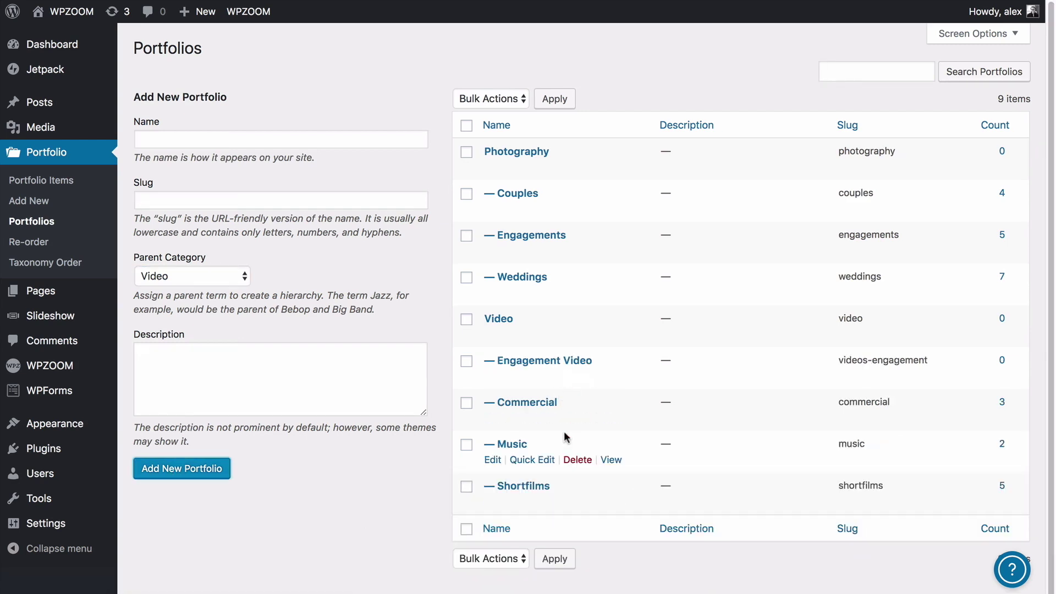
- Change Engagement Video's parent category to Photography and update it
{"action": "left_click", "coordinate": [545, 364]}
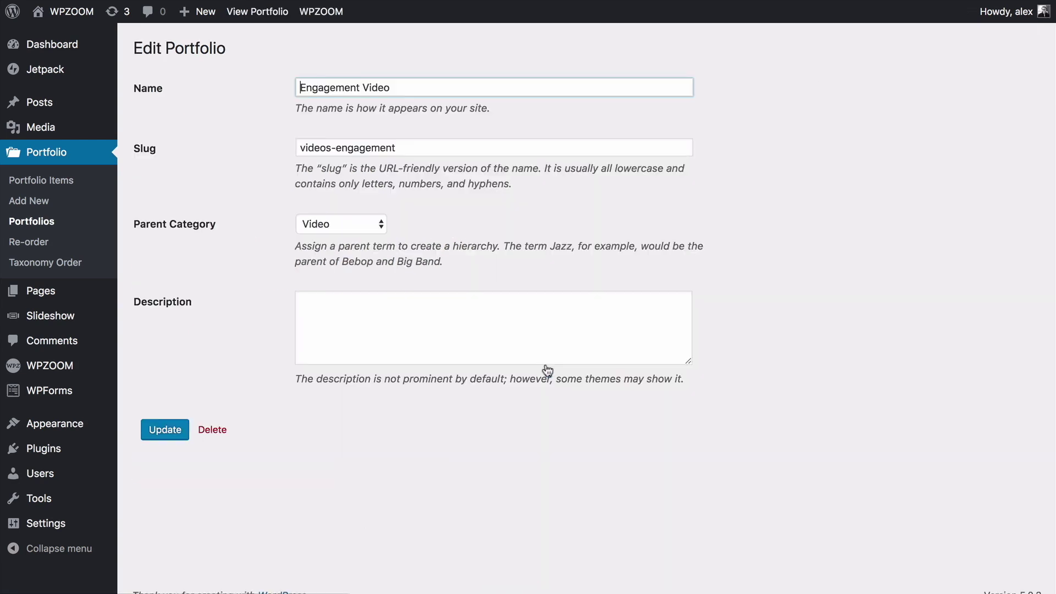
{"action": "left_click", "coordinate": [331, 225]}
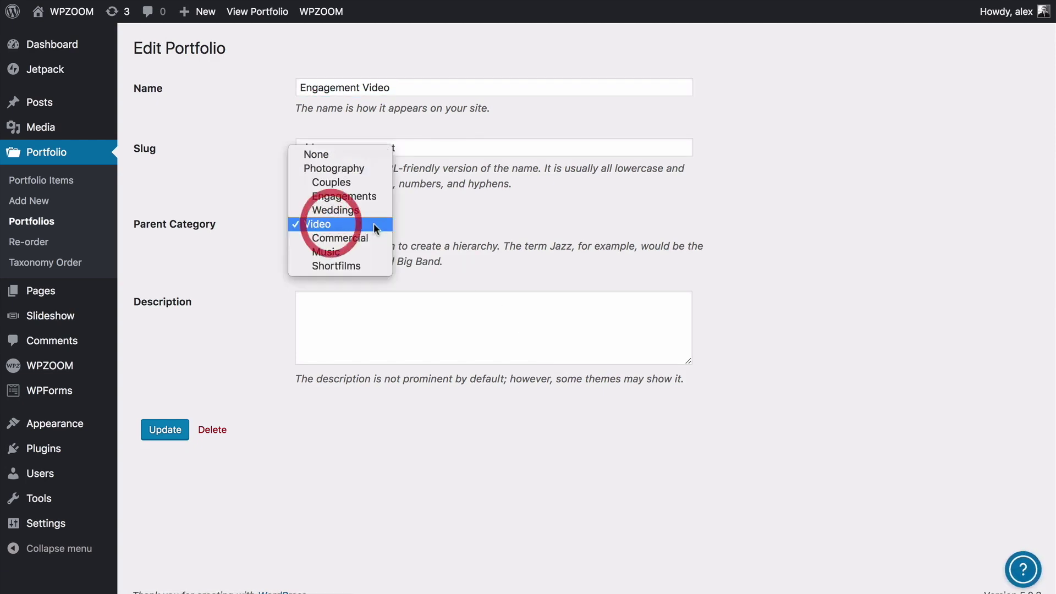
{"action": "left_click", "coordinate": [329, 168]}
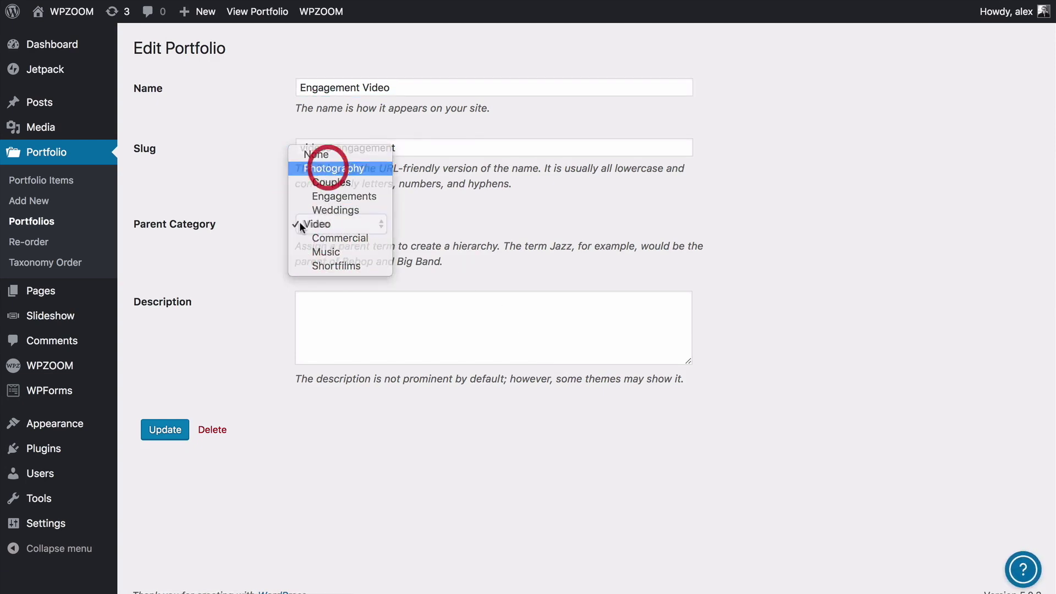
{"action": "left_click", "coordinate": [168, 435]}
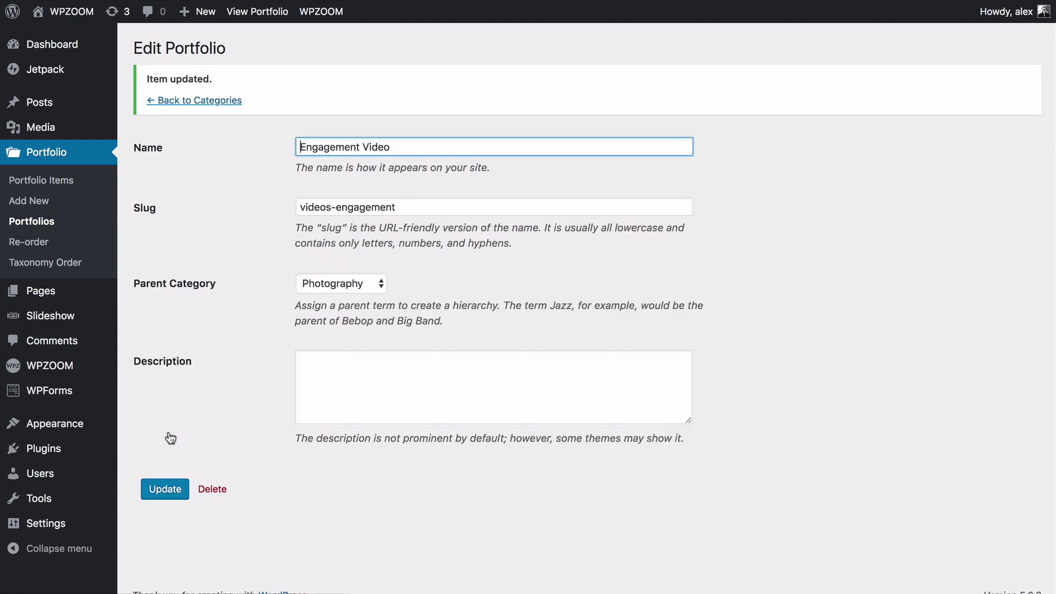
- Back in the category list, delete the Engagement Video category
{"action": "left_click", "coordinate": [160, 101]}
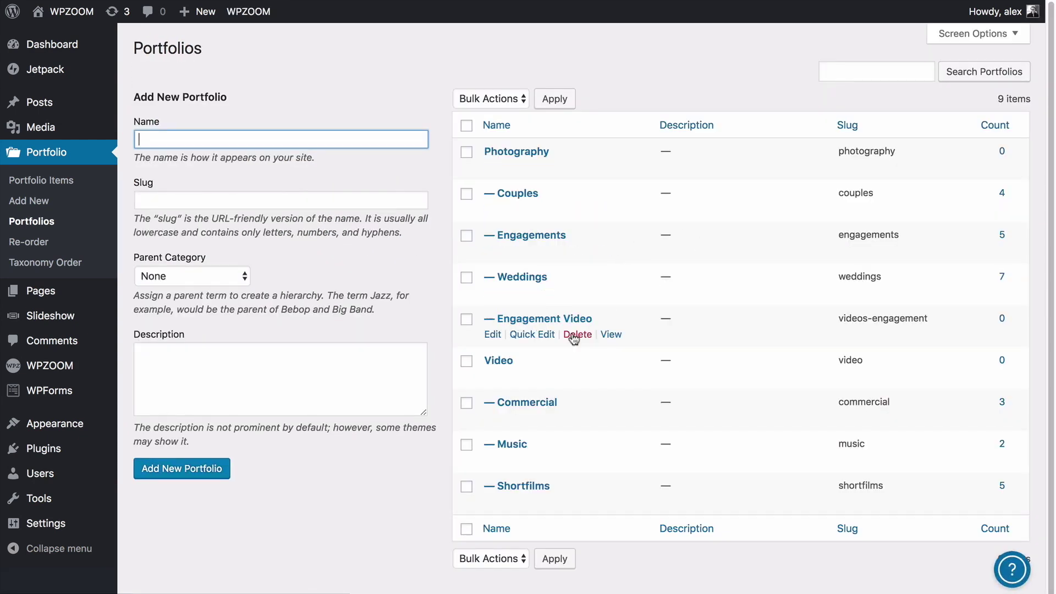
{"action": "left_click", "coordinate": [577, 334]}
{"action": "left_click", "coordinate": [633, 75]}
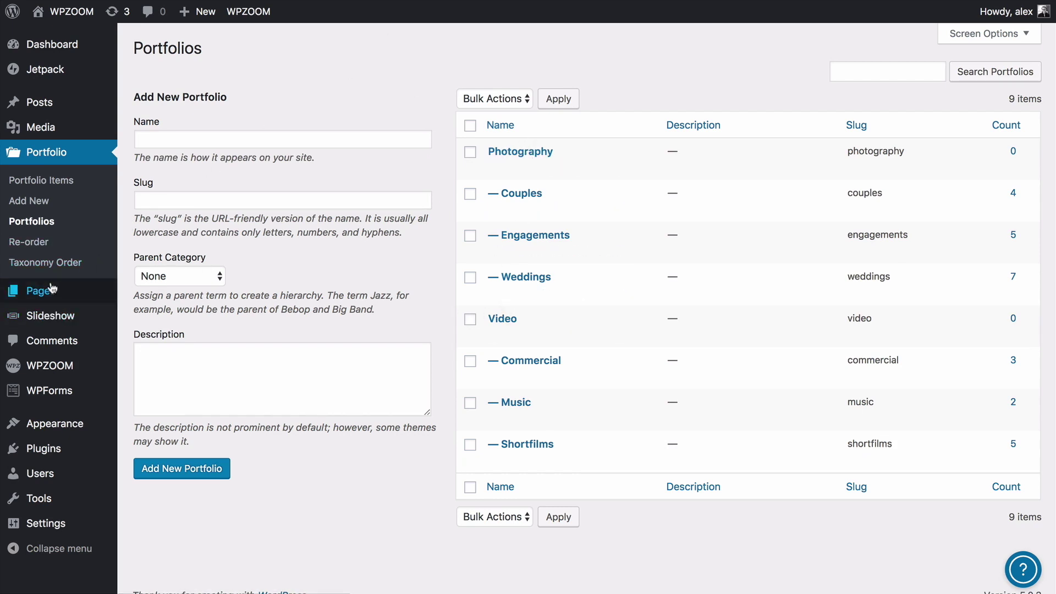
- Create a new page titled 'Video Portfolio'
{"action": "mouse_move", "coordinate": [54, 292]}
{"action": "left_click", "coordinate": [195, 311]}
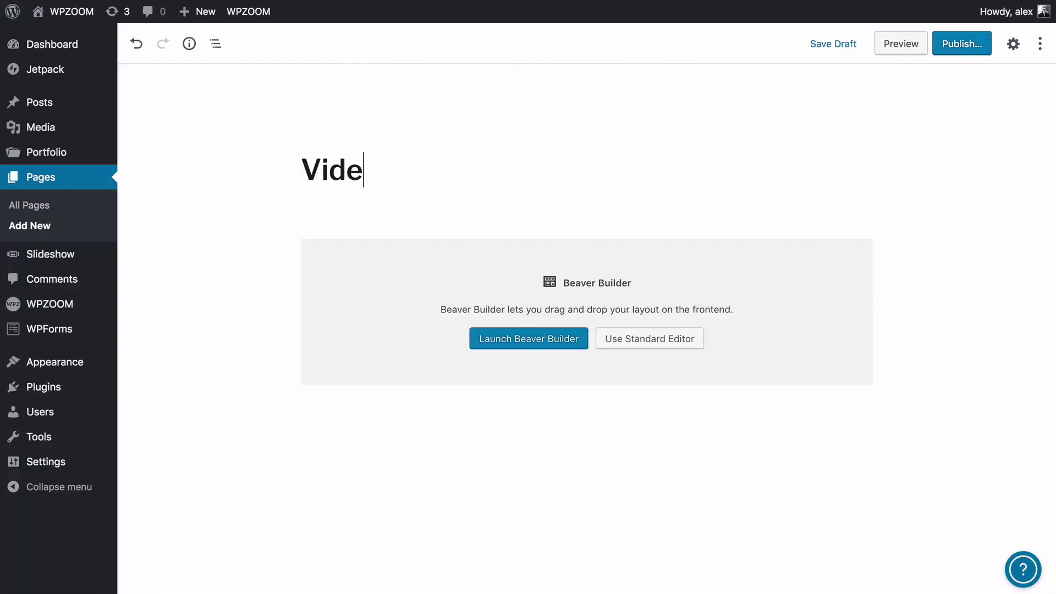
{"action": "type", "text": "folio"}
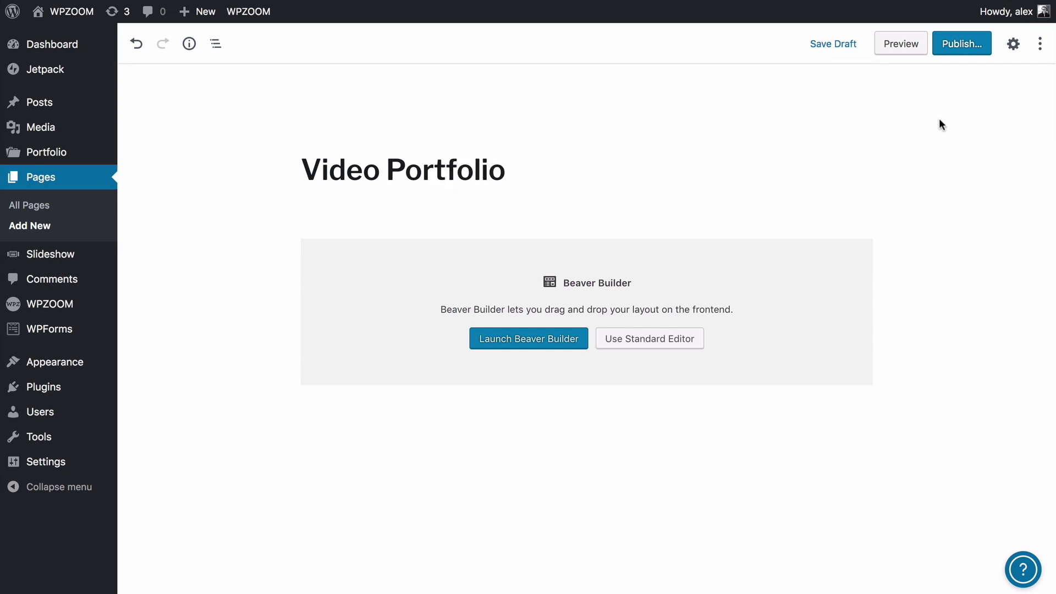
- Give the page the Portfolio template and publish it
{"action": "left_click", "coordinate": [1013, 45]}
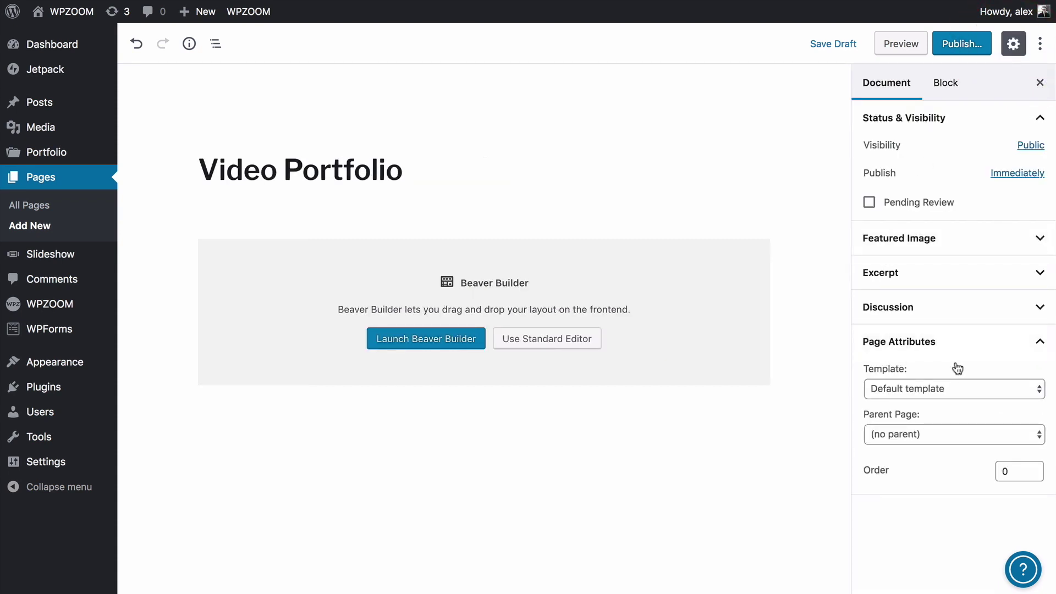
{"action": "left_click", "coordinate": [916, 392]}
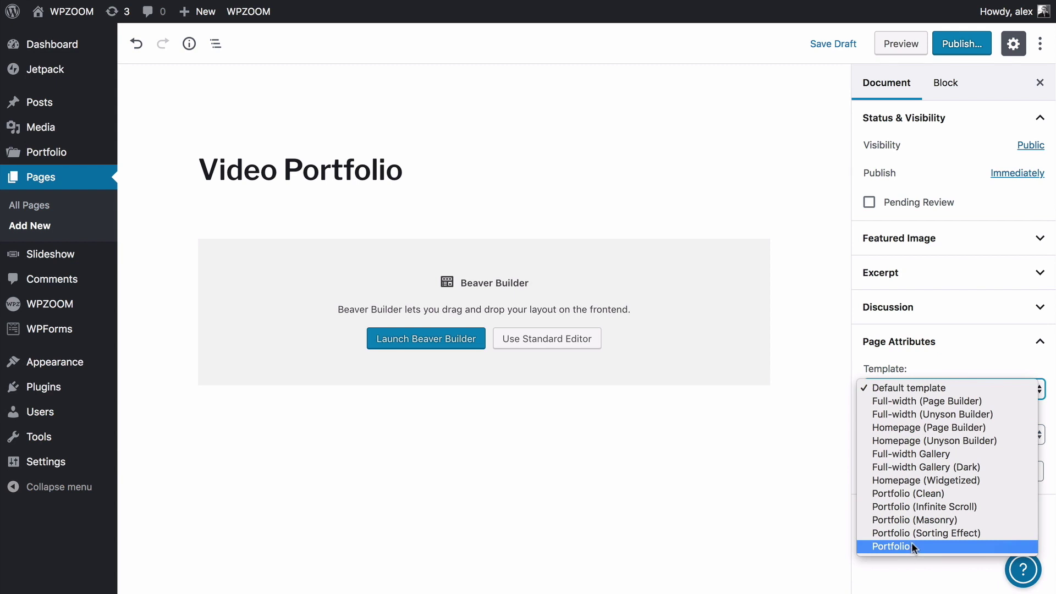
{"action": "left_click", "coordinate": [944, 548]}
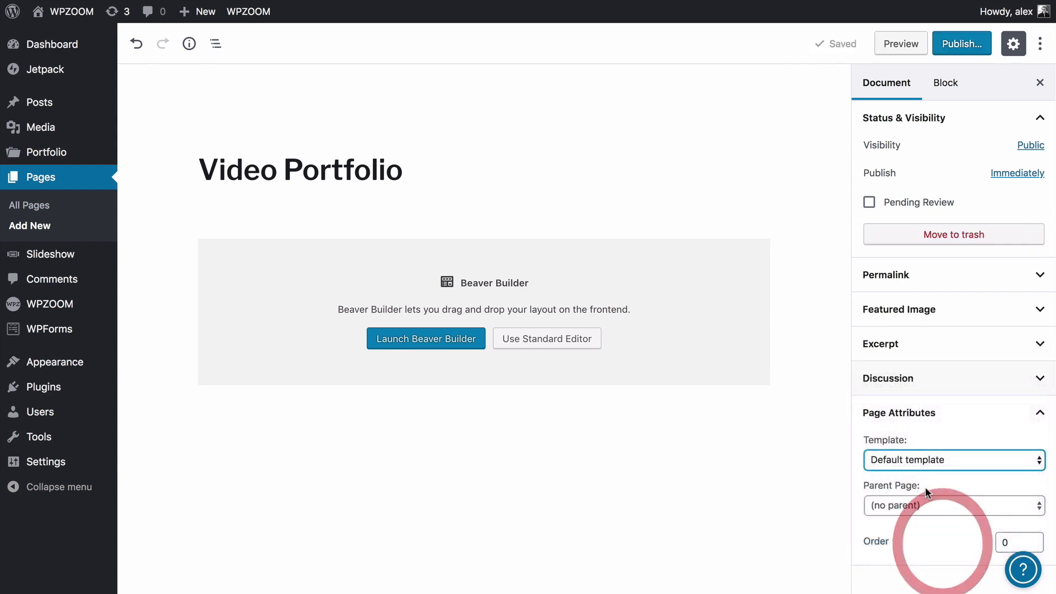
{"action": "left_click", "coordinate": [956, 41]}
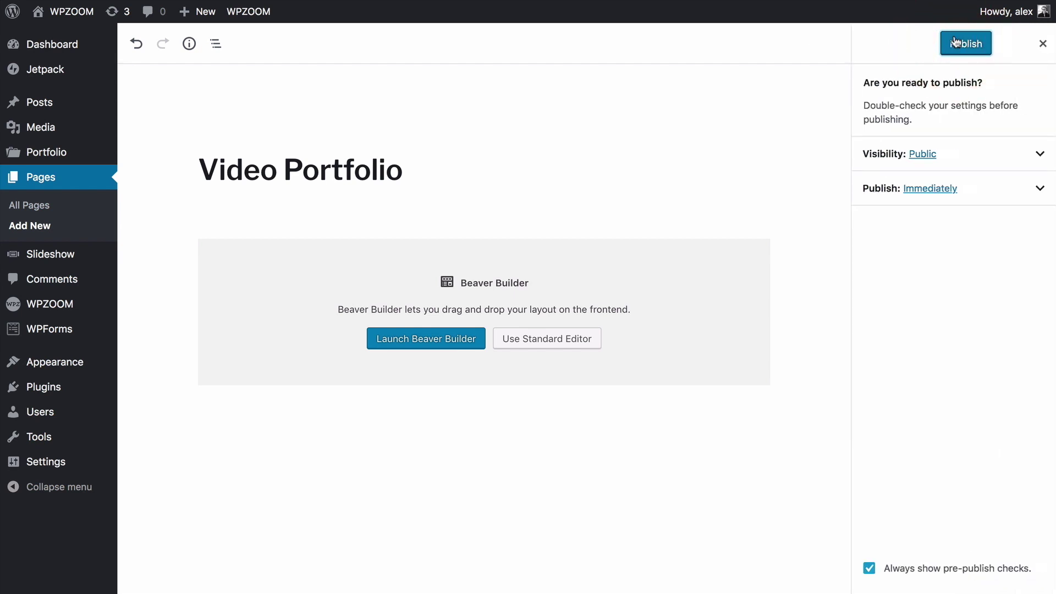
{"action": "left_click", "coordinate": [967, 43]}
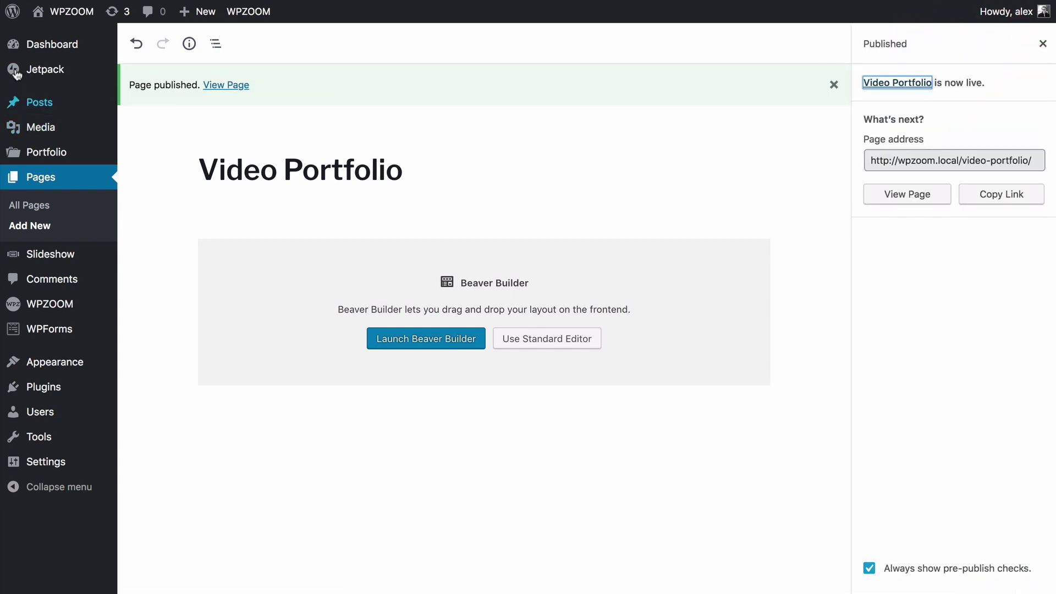
- Set the Video Portfolio page's Portfolio Category to Video (10) and update the page
{"action": "left_click", "coordinate": [65, 10]}
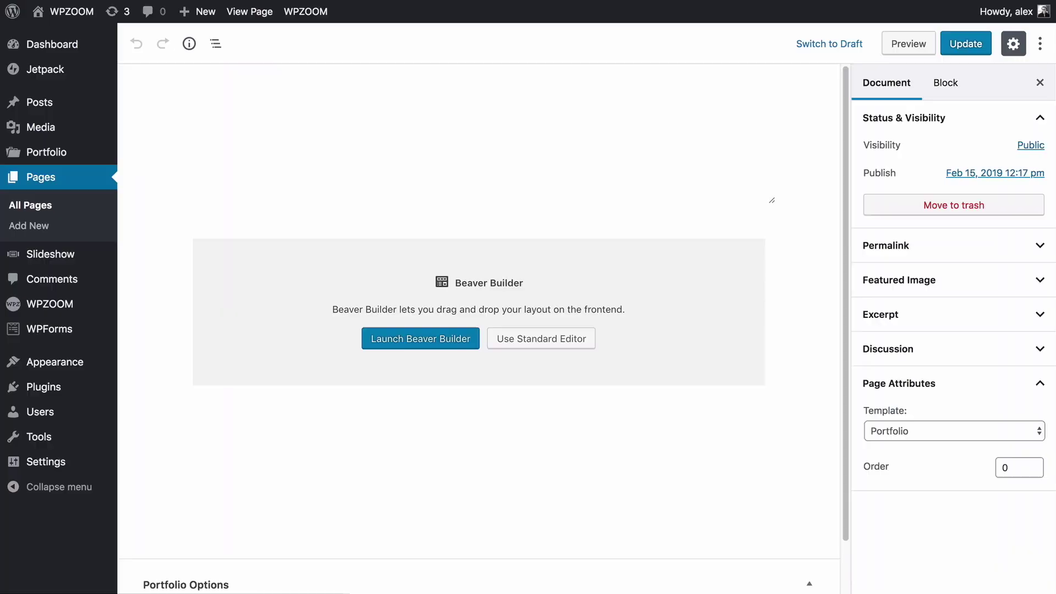
{"action": "left_click", "coordinate": [901, 381]}
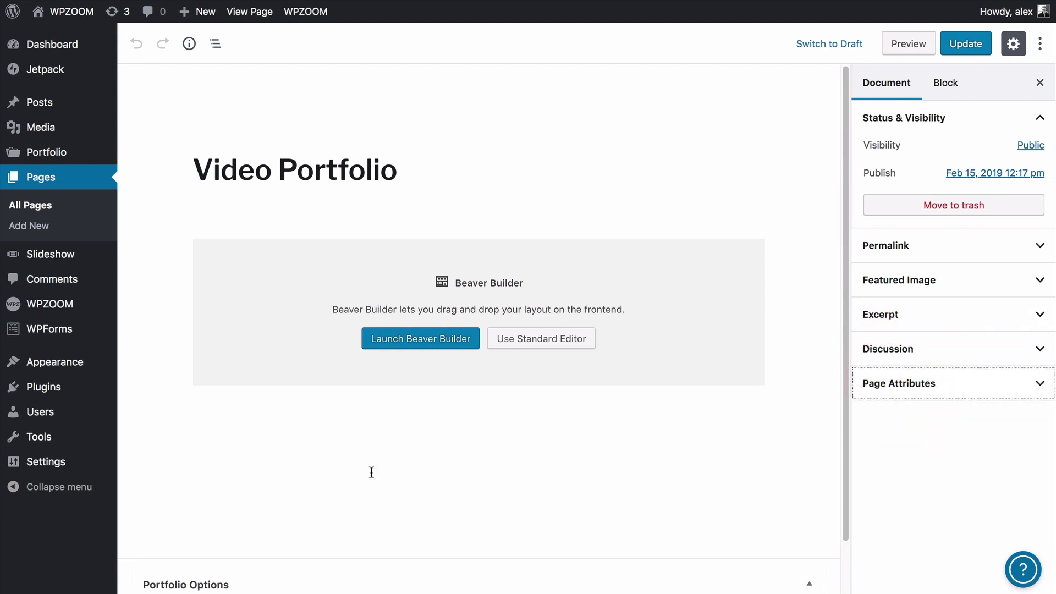
{"action": "scroll", "coordinate": [372, 468], "scroll_direction": "down", "scroll_amount": 1}
{"action": "scroll", "coordinate": [372, 468], "scroll_direction": "down", "scroll_amount": 2}
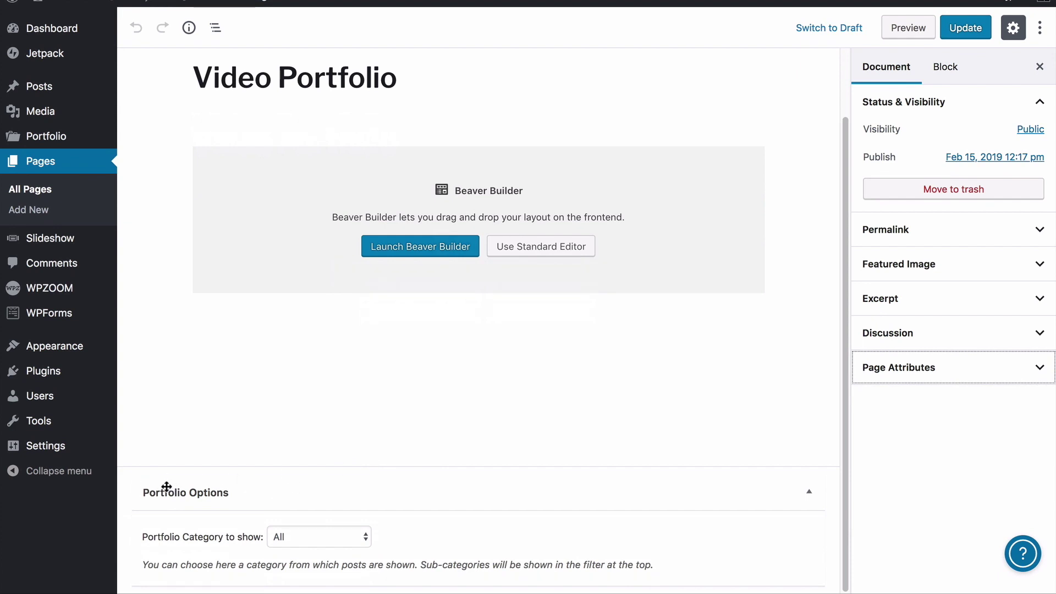
{"action": "left_click", "coordinate": [300, 542]}
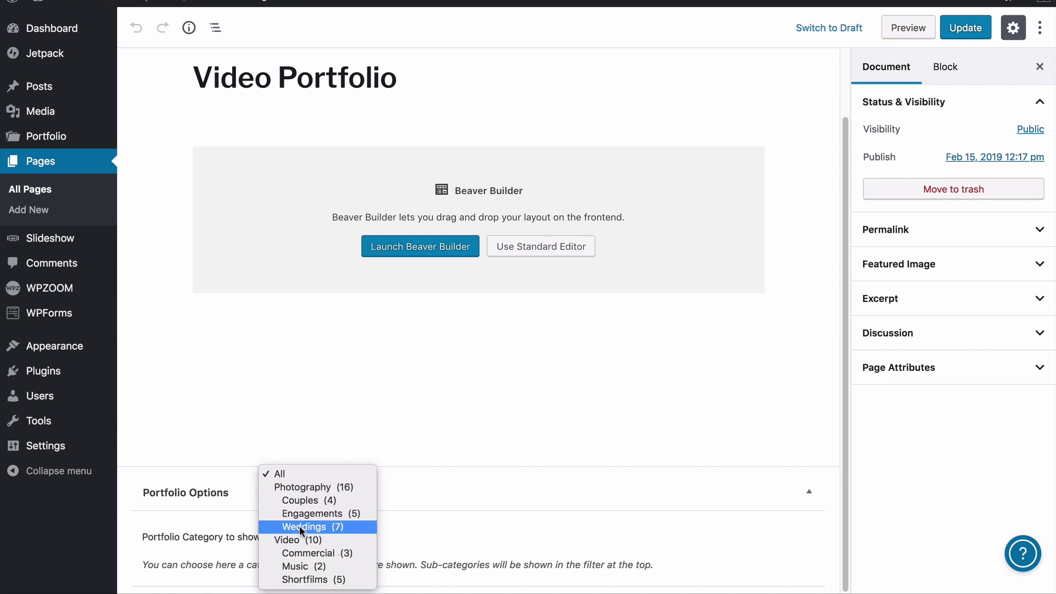
{"action": "left_click", "coordinate": [278, 540]}
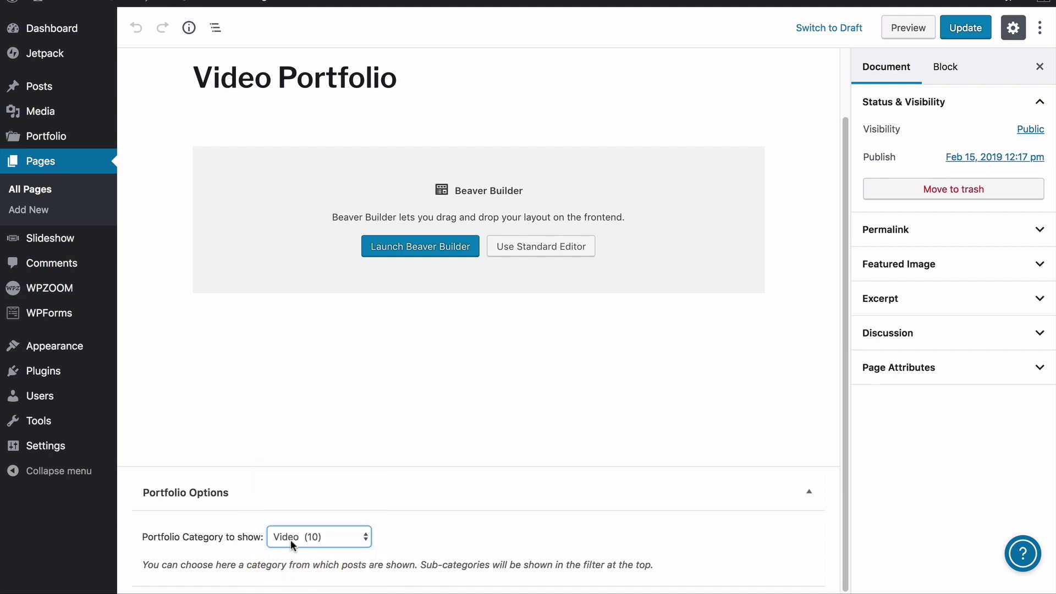
{"action": "left_click", "coordinate": [290, 540]}
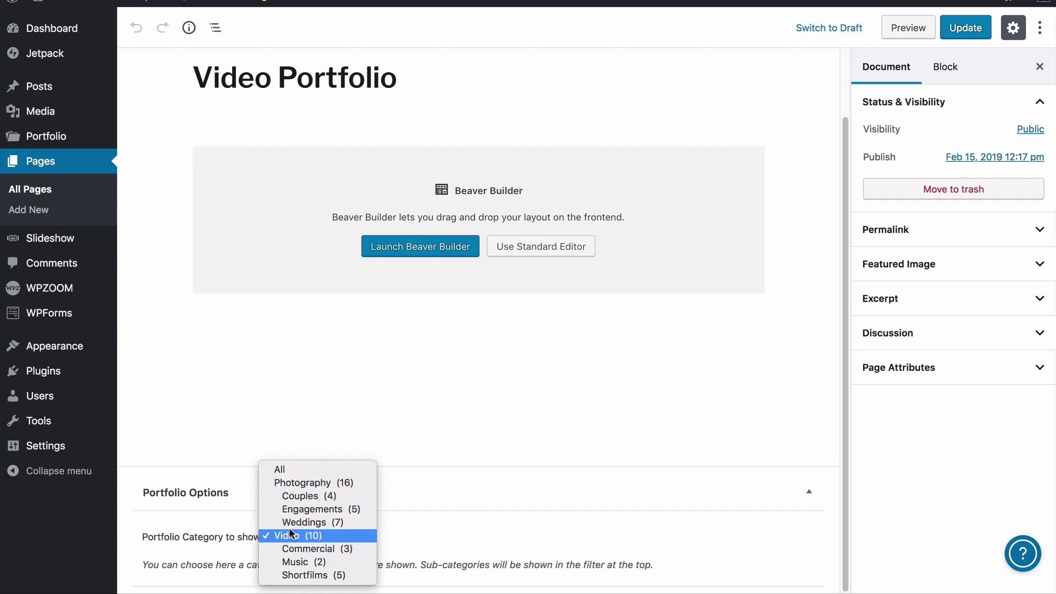
{"action": "left_click", "coordinate": [289, 531]}
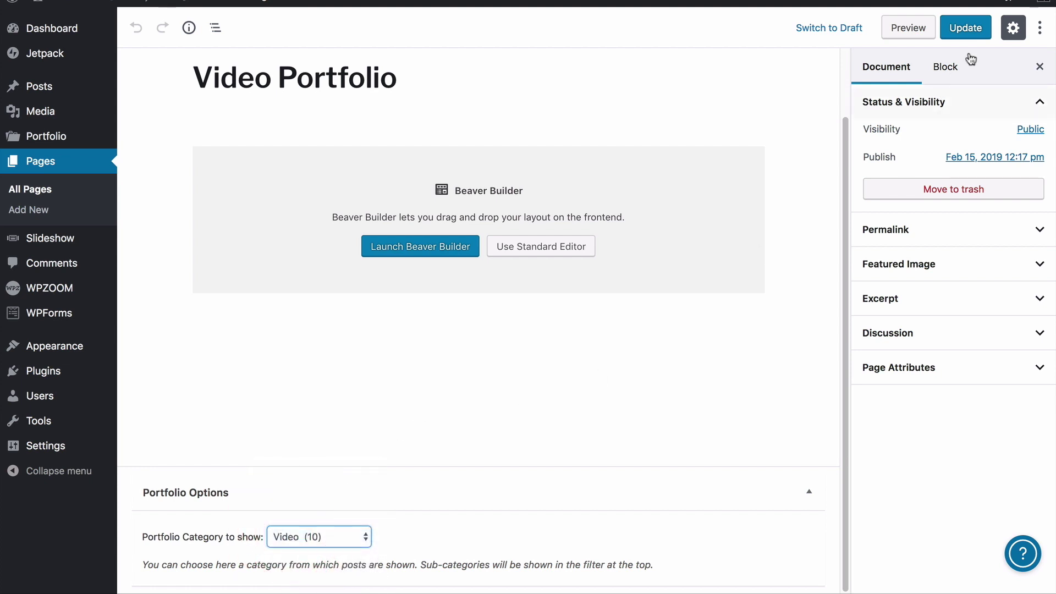
{"action": "left_click", "coordinate": [969, 28]}
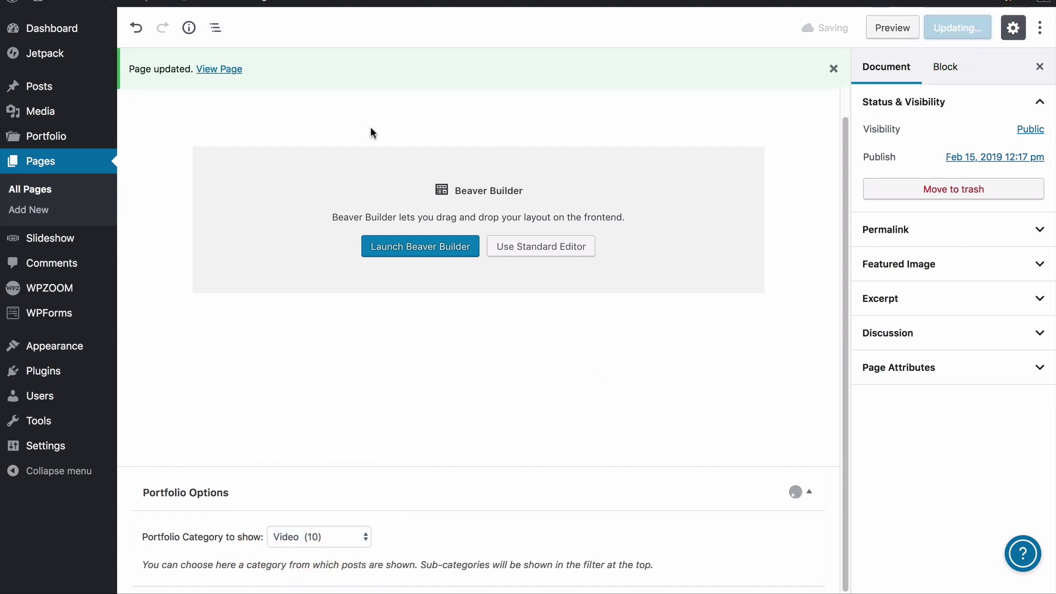
{"action": "left_click", "coordinate": [219, 69]}
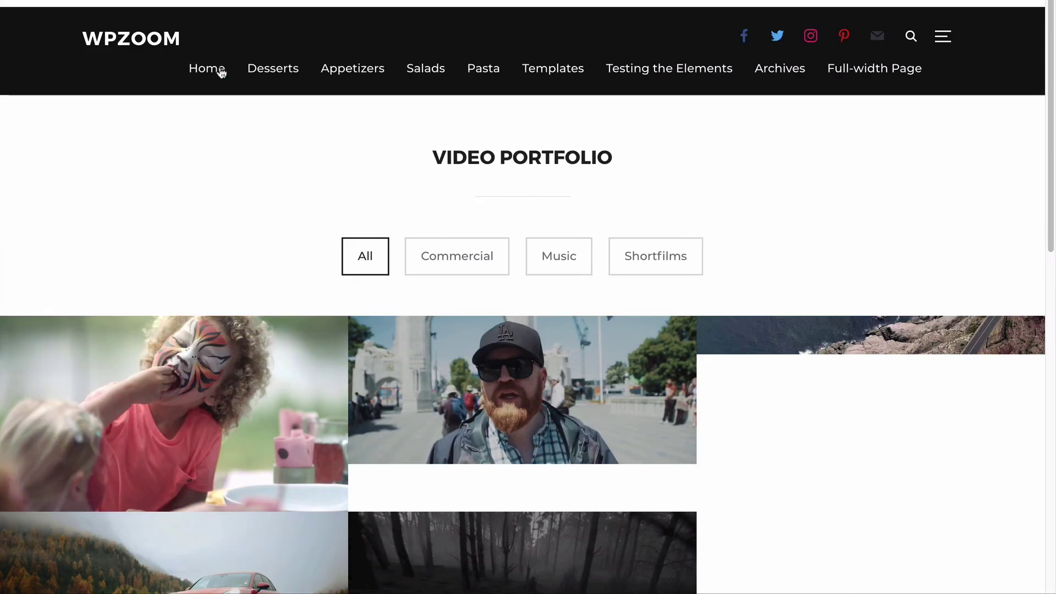
{"action": "scroll", "coordinate": [198, 124], "scroll_direction": "down", "scroll_amount": 2}
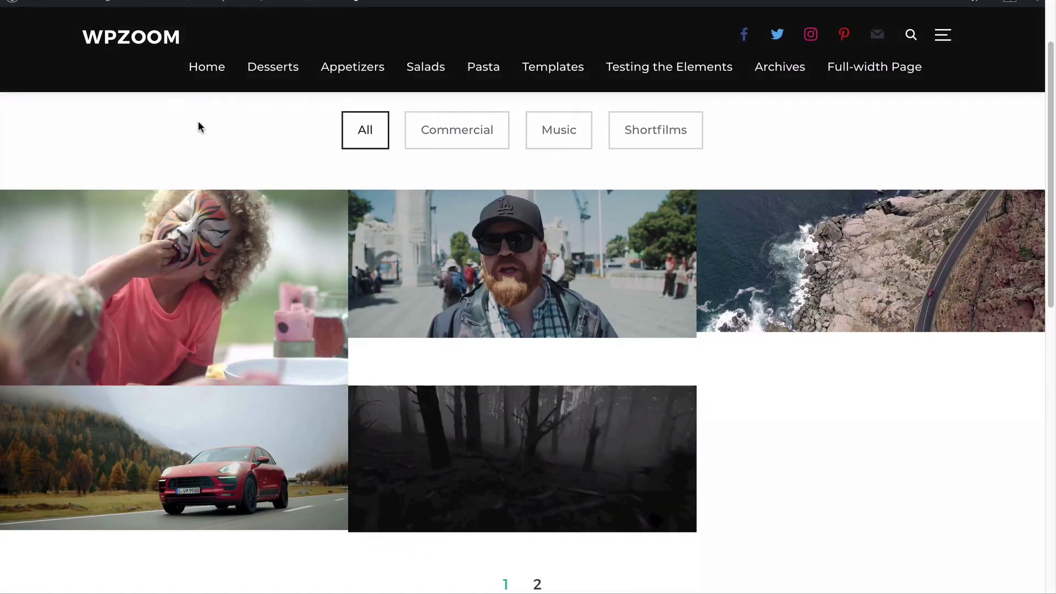
{"action": "scroll", "coordinate": [198, 125], "scroll_direction": "up", "scroll_amount": 2}
{"action": "left_click", "coordinate": [465, 266]}
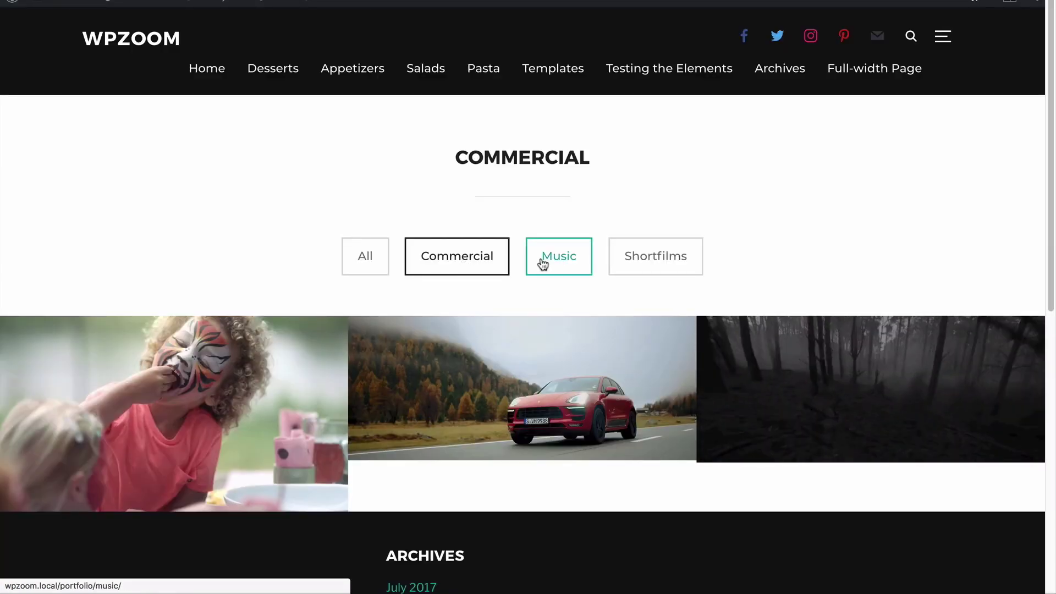
{"action": "left_click", "coordinate": [544, 264]}
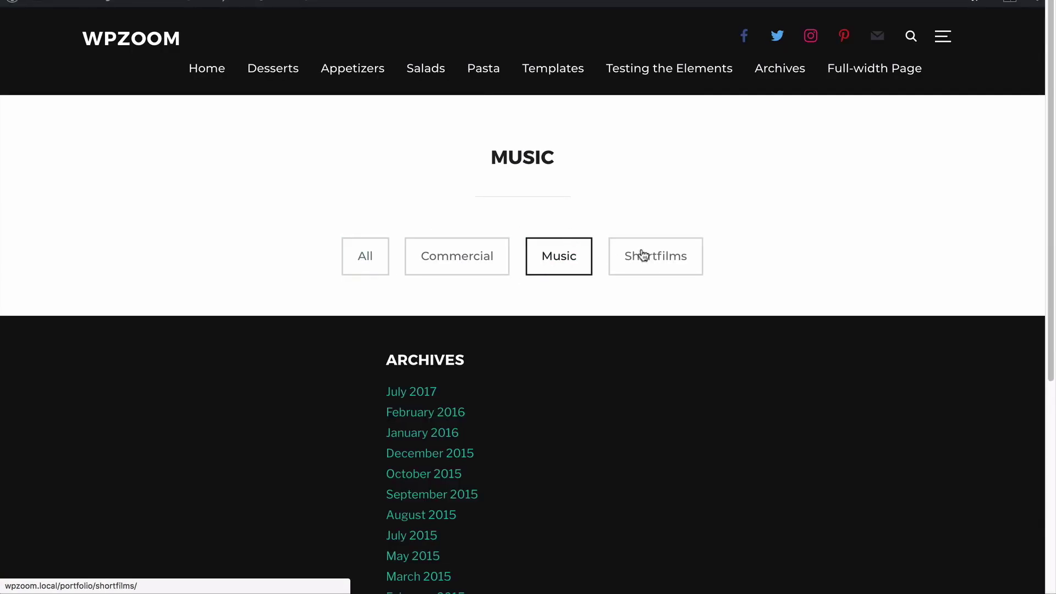
{"action": "left_click", "coordinate": [644, 254]}
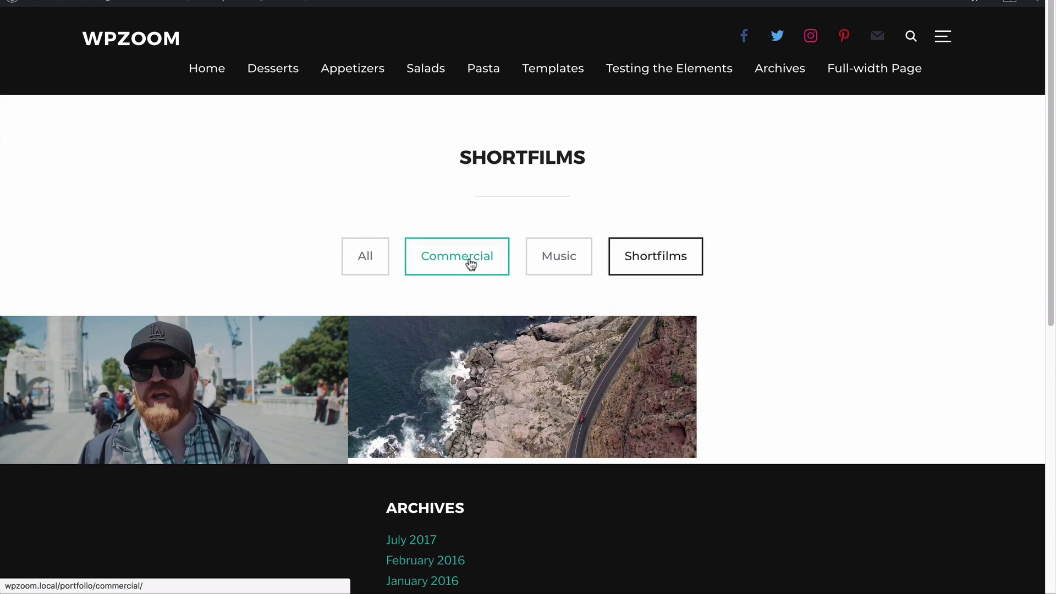
{"action": "left_click", "coordinate": [471, 265]}
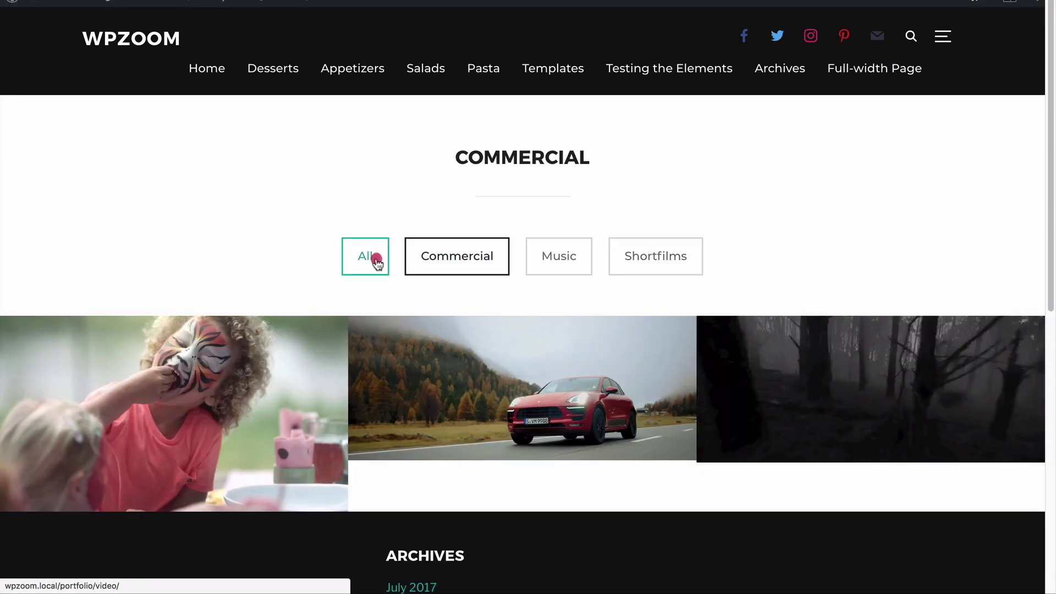
{"action": "left_click", "coordinate": [376, 260]}
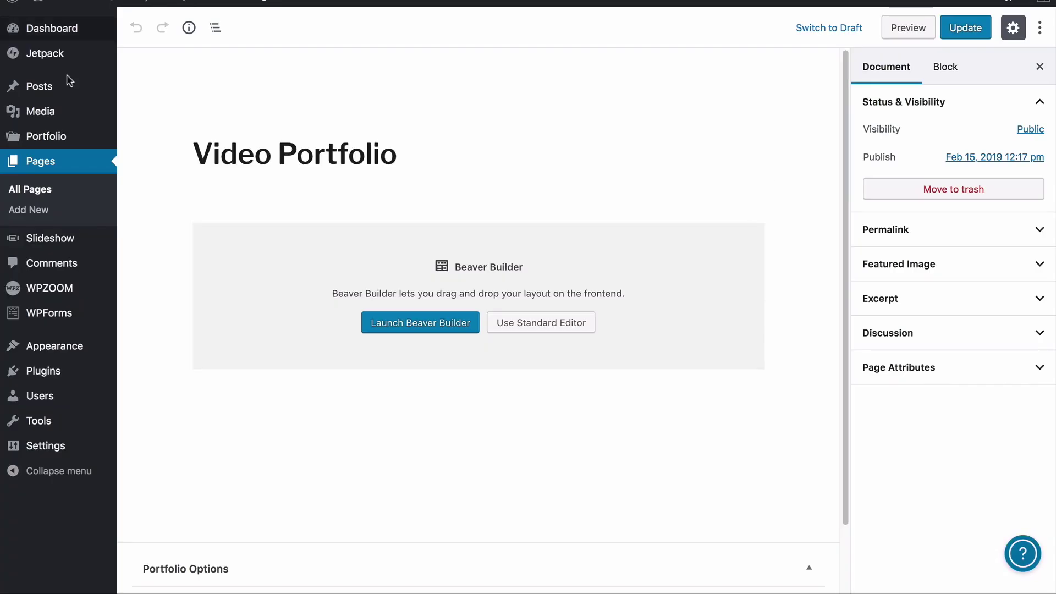
- Create and publish a 'Photo Portfolio' page using the Portfolio template
{"action": "left_click", "coordinate": [58, 165]}
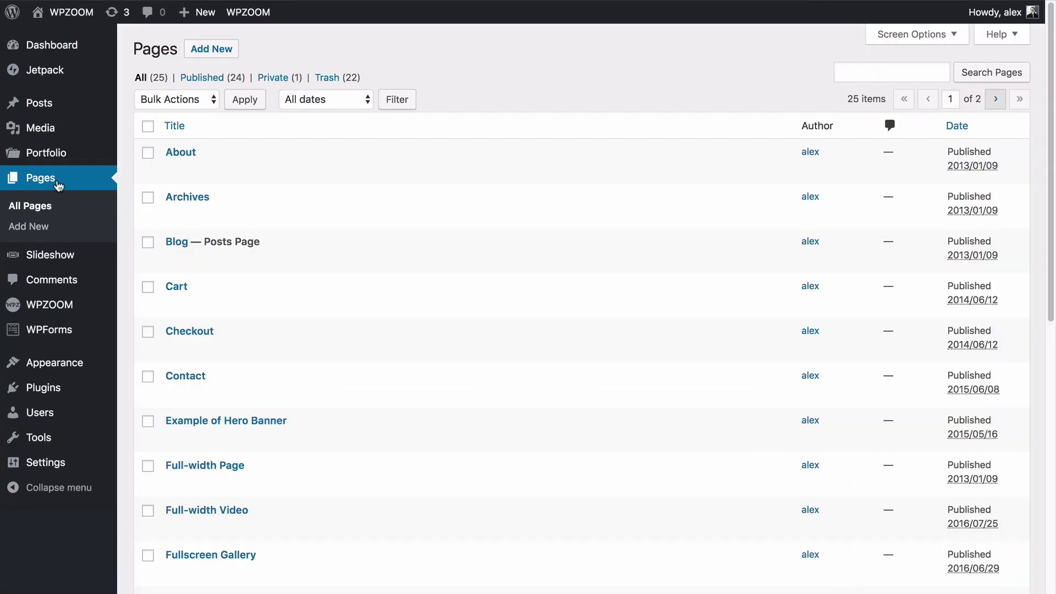
{"action": "left_click", "coordinate": [48, 228]}
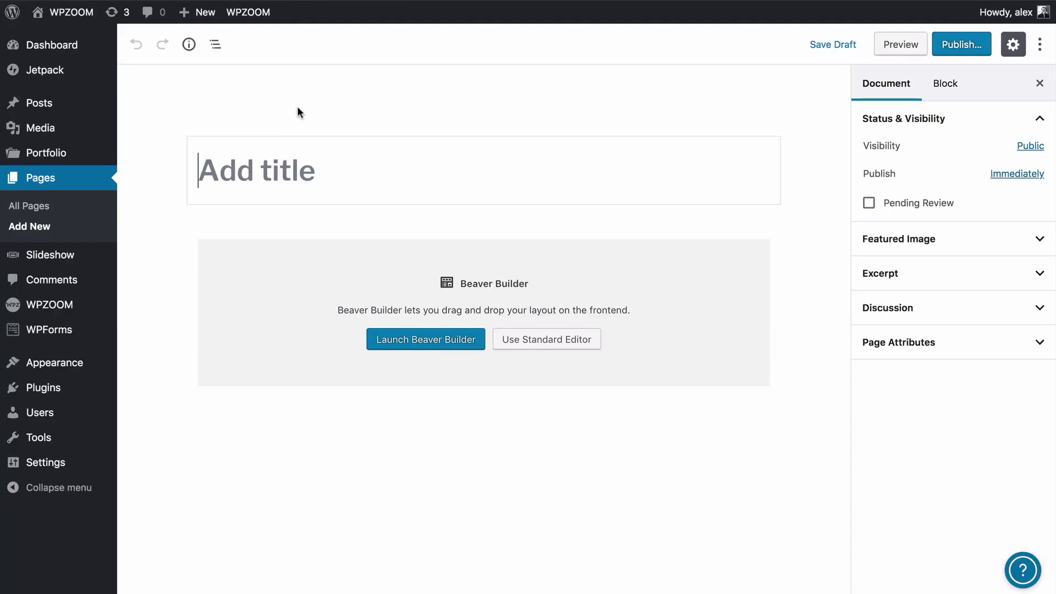
{"action": "type", "text": "Photo Portfolio"}
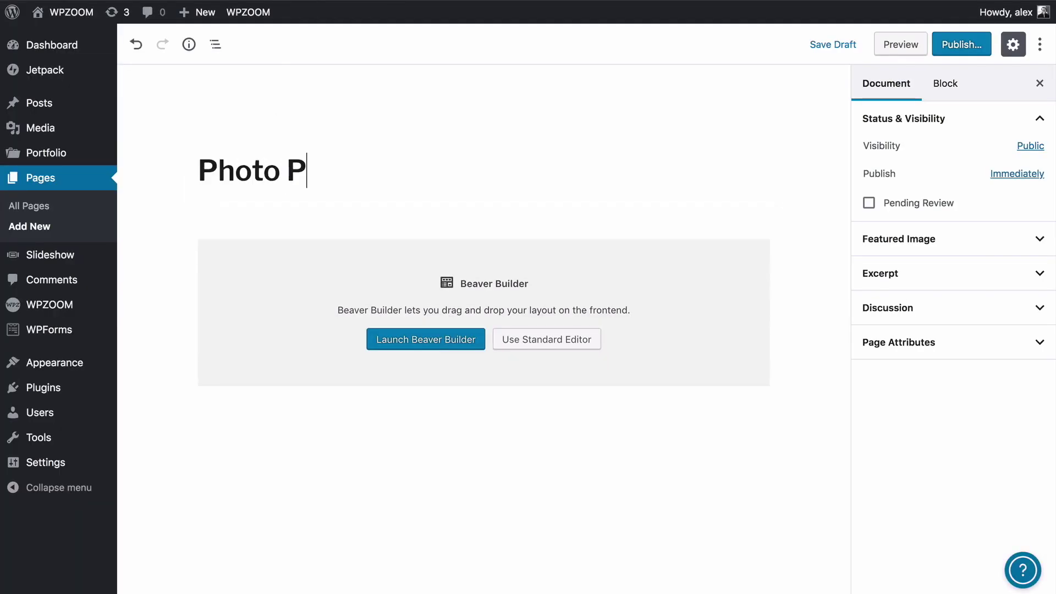
{"action": "left_click", "coordinate": [909, 353]}
{"action": "left_click", "coordinate": [894, 391]}
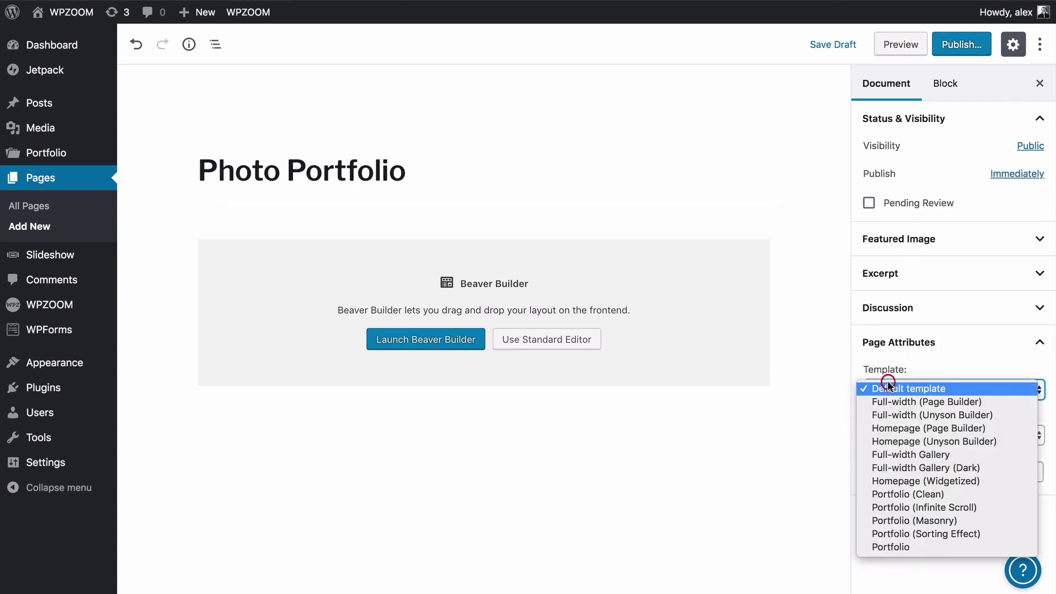
{"action": "left_click", "coordinate": [889, 546]}
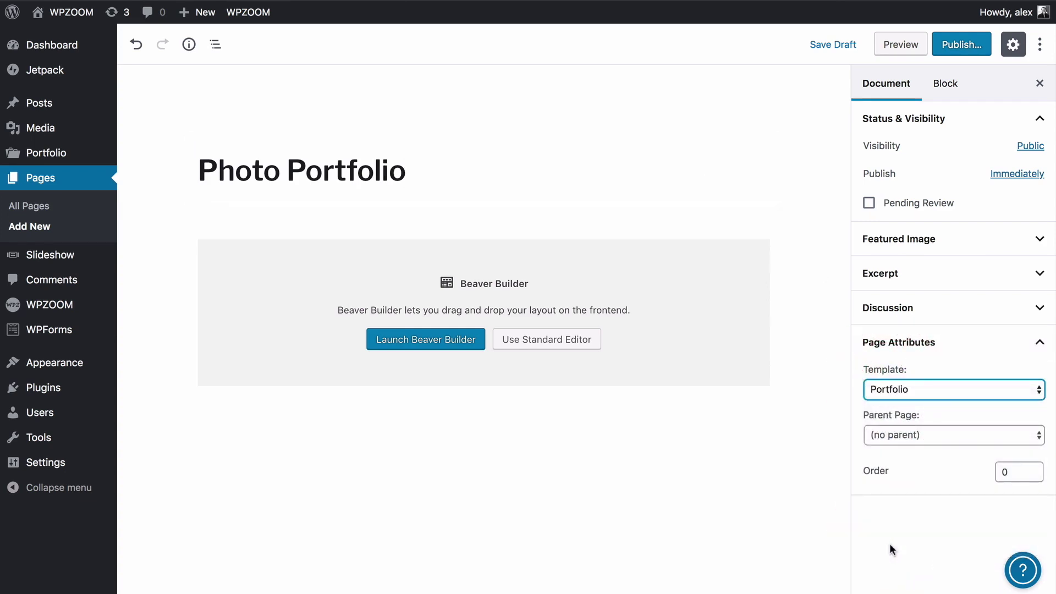
{"action": "left_click", "coordinate": [960, 45]}
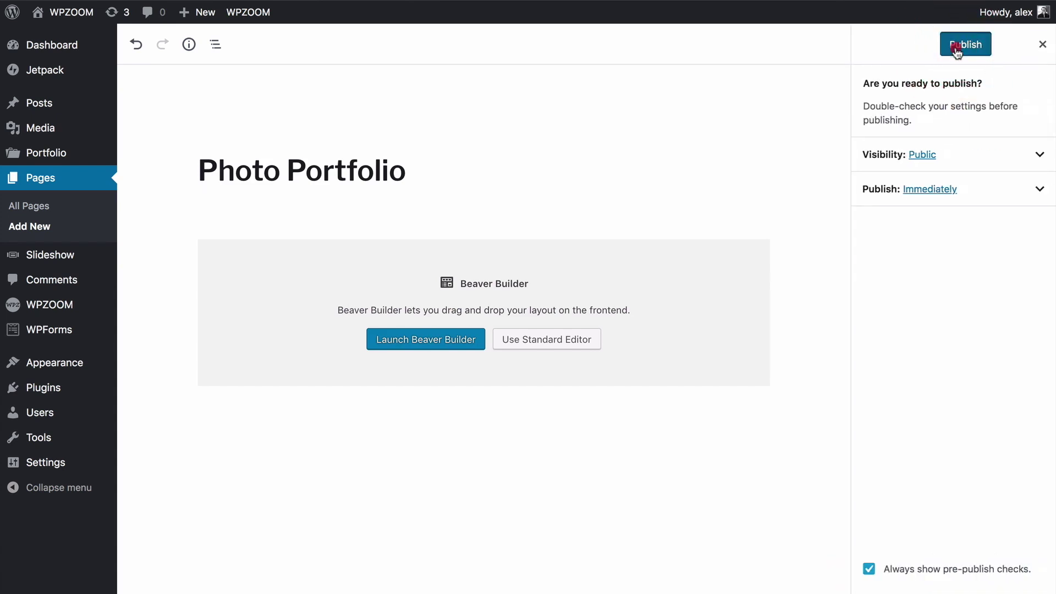
{"action": "left_click", "coordinate": [948, 44]}
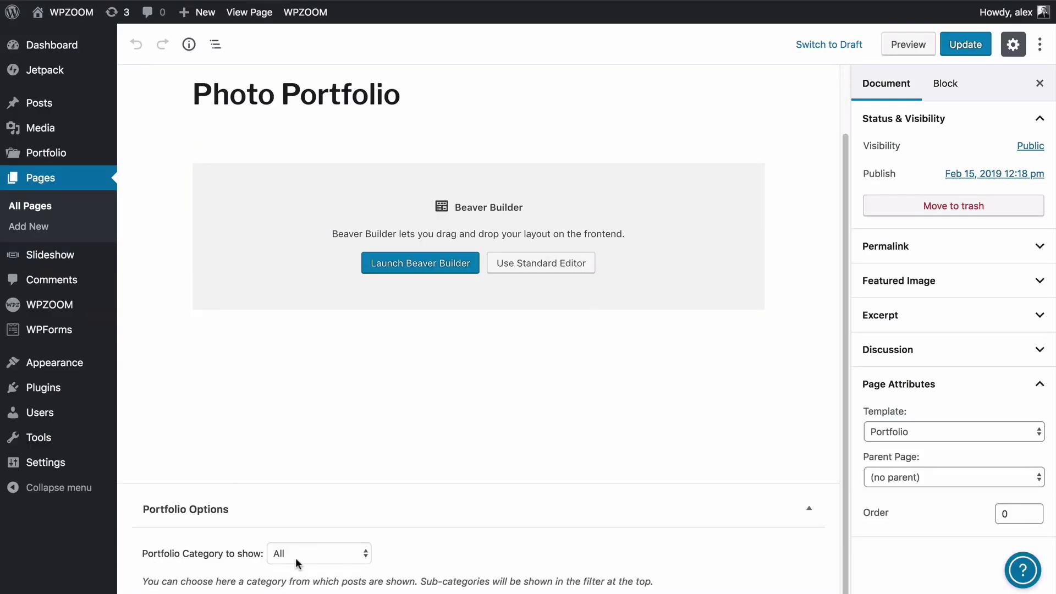
- Set its Portfolio Category to Photography (16), update, and view the live page
{"action": "left_click", "coordinate": [296, 563]}
{"action": "left_click", "coordinate": [315, 566]}
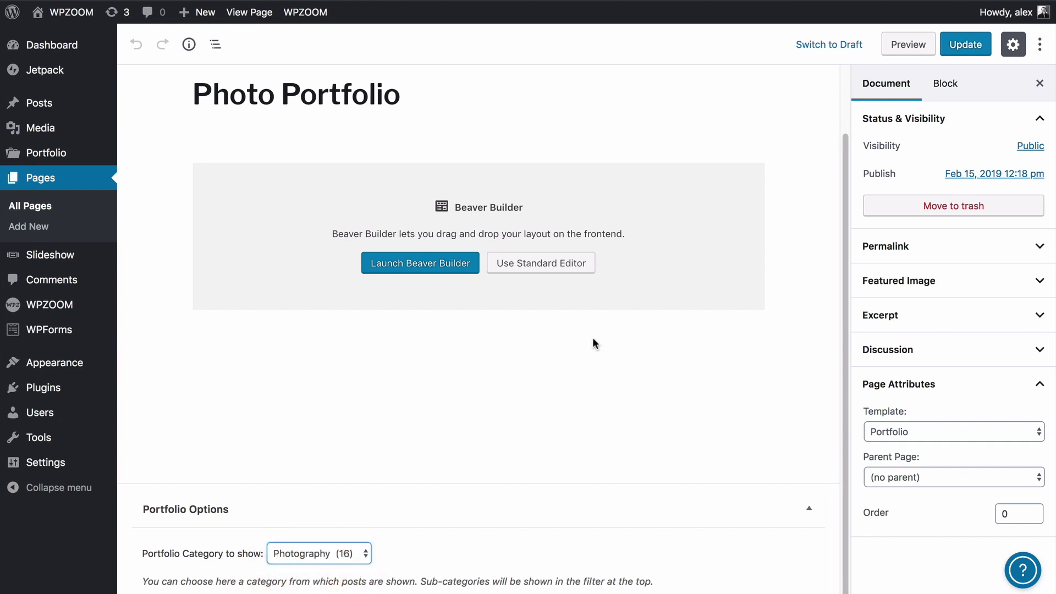
{"action": "left_click", "coordinate": [964, 53]}
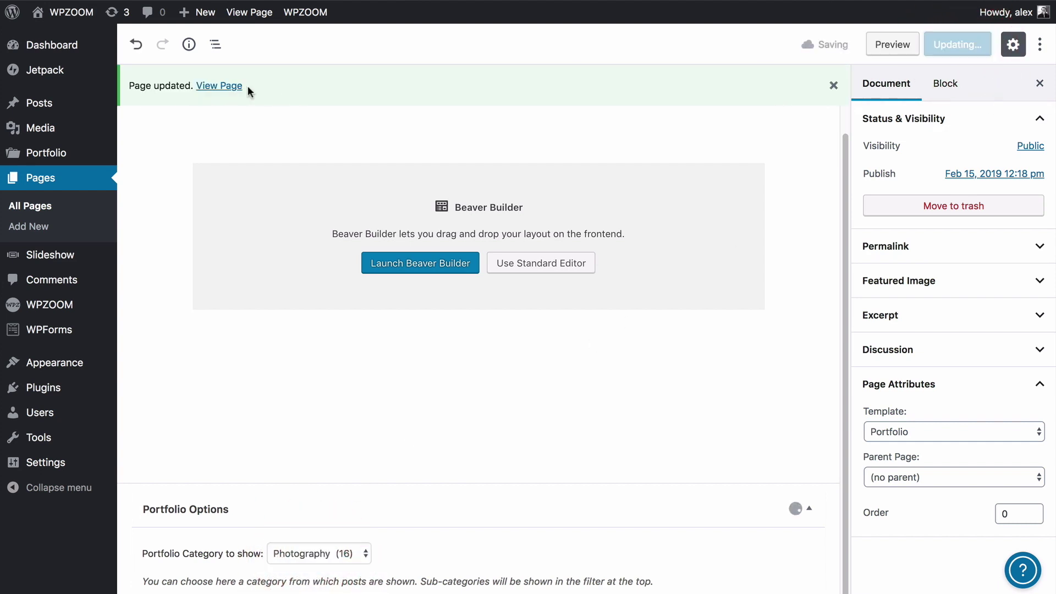
{"action": "left_click", "coordinate": [231, 86]}
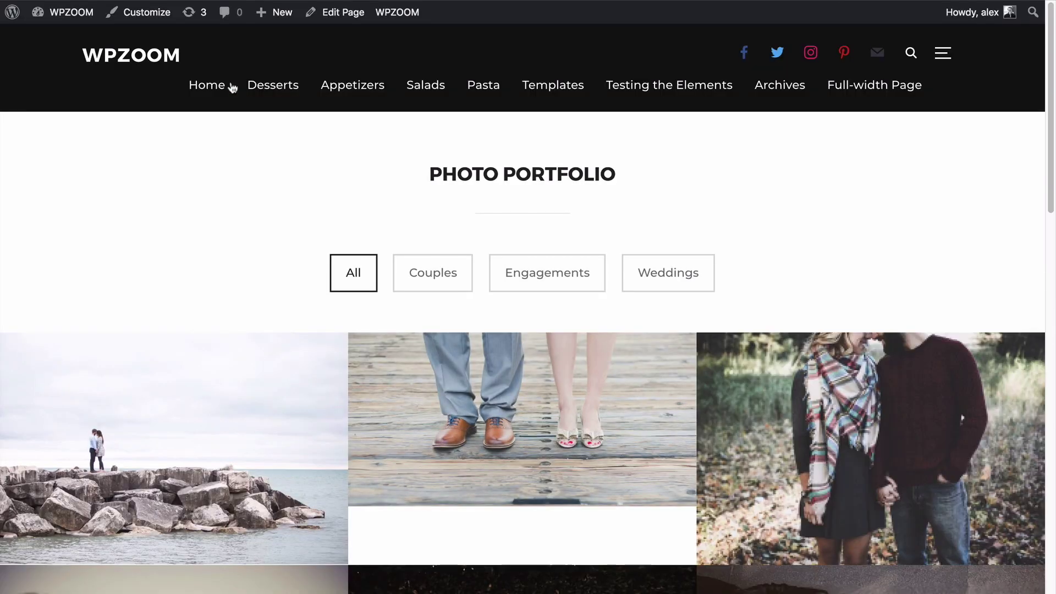
- On the live Photo Portfolio page, filter by Couples, Engagements and Weddings, then back to All
{"action": "scroll", "coordinate": [199, 254], "scroll_direction": "down", "scroll_amount": 8}
{"action": "scroll", "coordinate": [199, 253], "scroll_direction": "up", "scroll_amount": 3}
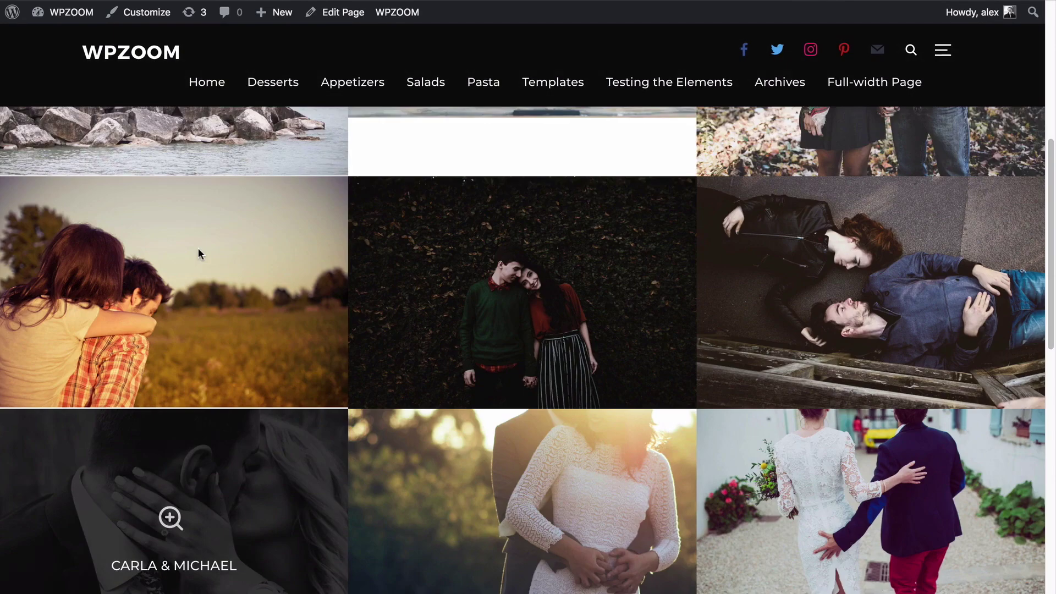
{"action": "scroll", "coordinate": [264, 233], "scroll_direction": "up", "scroll_amount": 5}
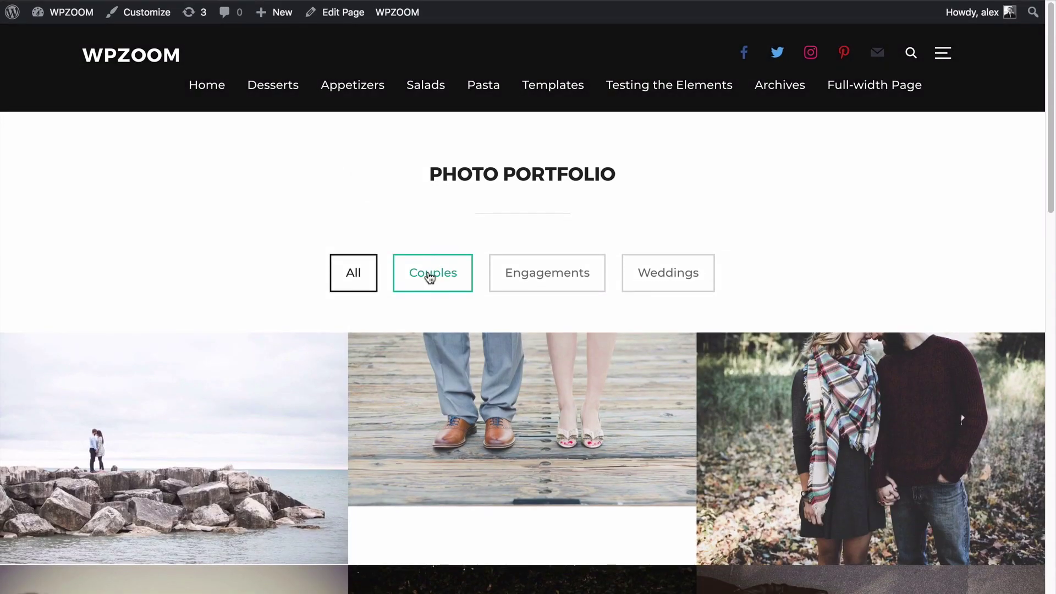
{"action": "left_click", "coordinate": [430, 275]}
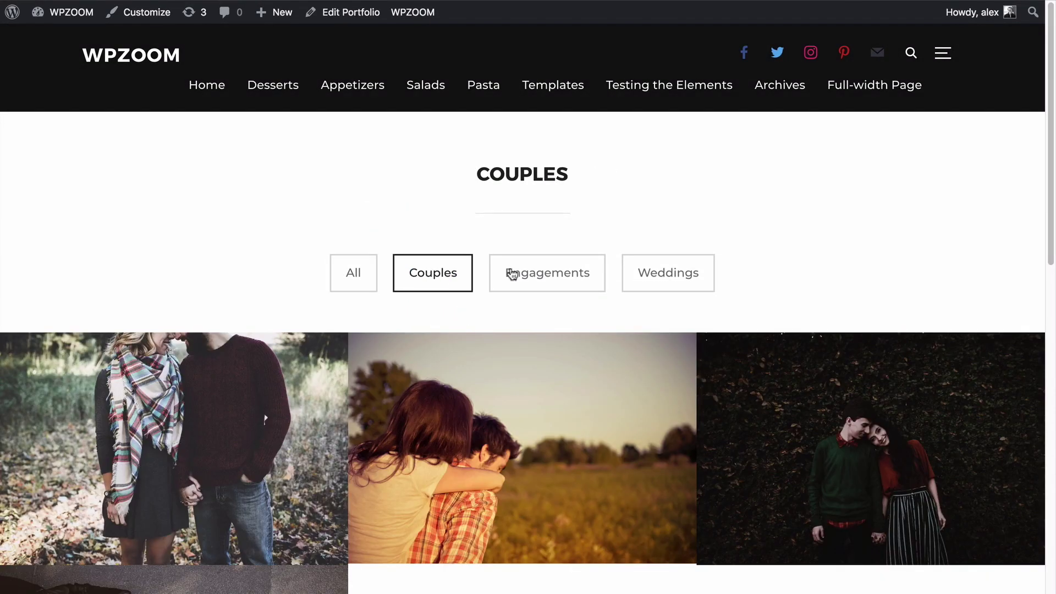
{"action": "left_click", "coordinate": [512, 274]}
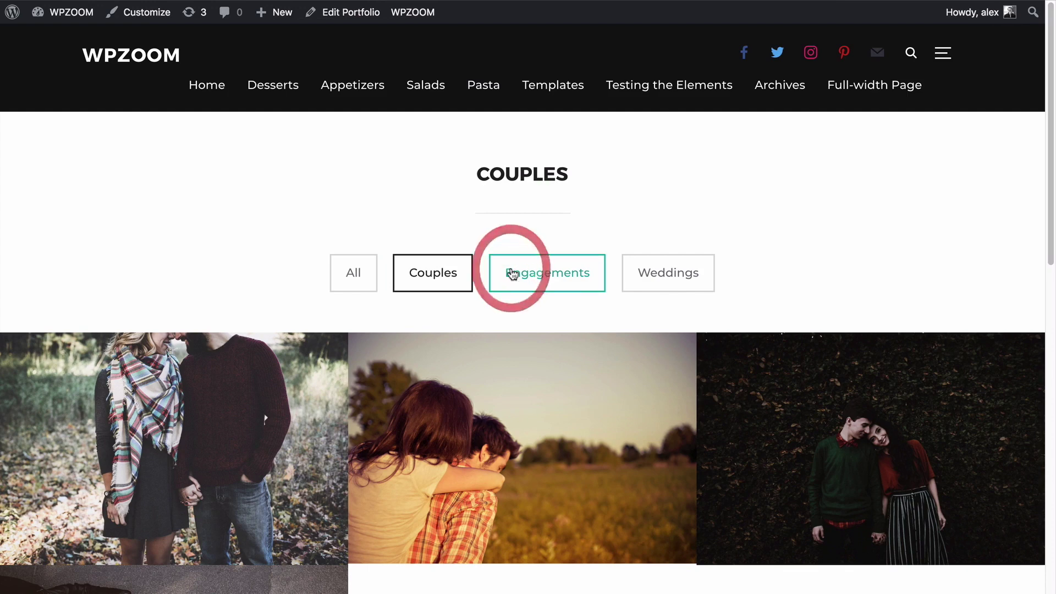
{"action": "left_click", "coordinate": [646, 290]}
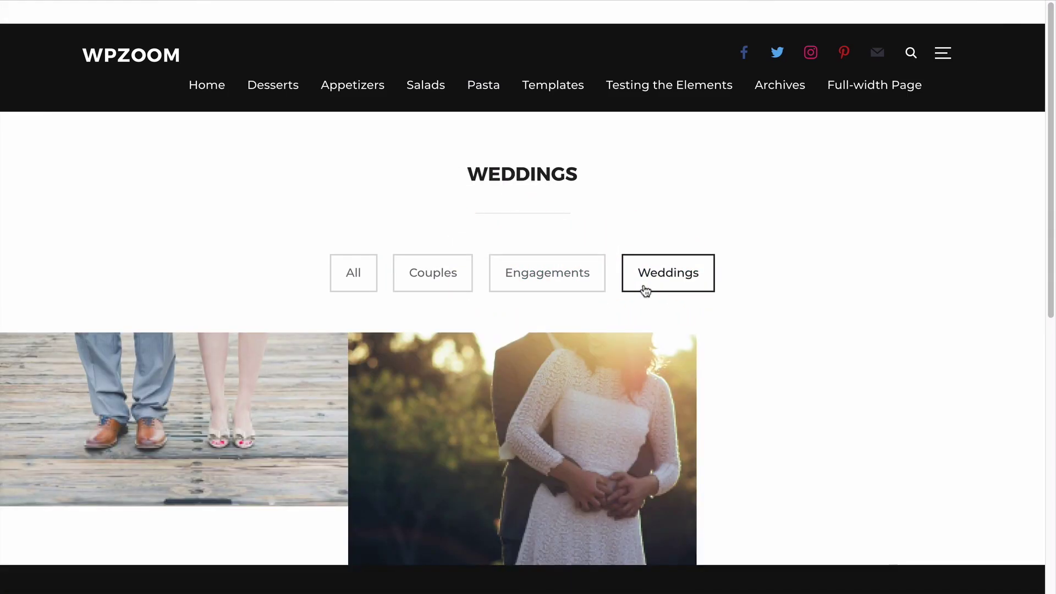
{"action": "left_click", "coordinate": [353, 272]}
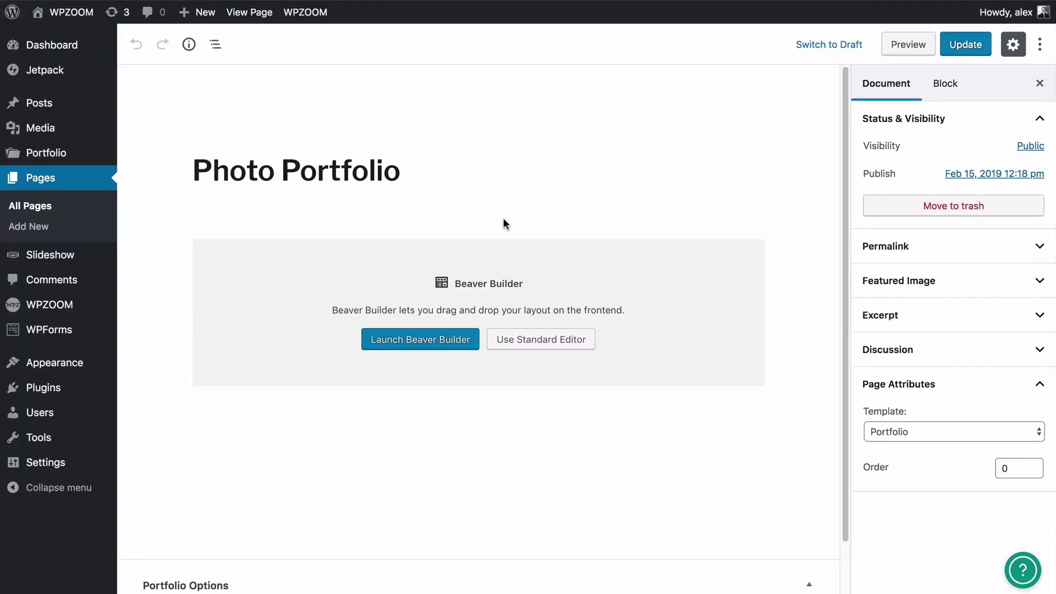
- Change the Photo Portfolio template to Portfolio (Infinite Scroll) and update the page
{"action": "left_click", "coordinate": [896, 431]}
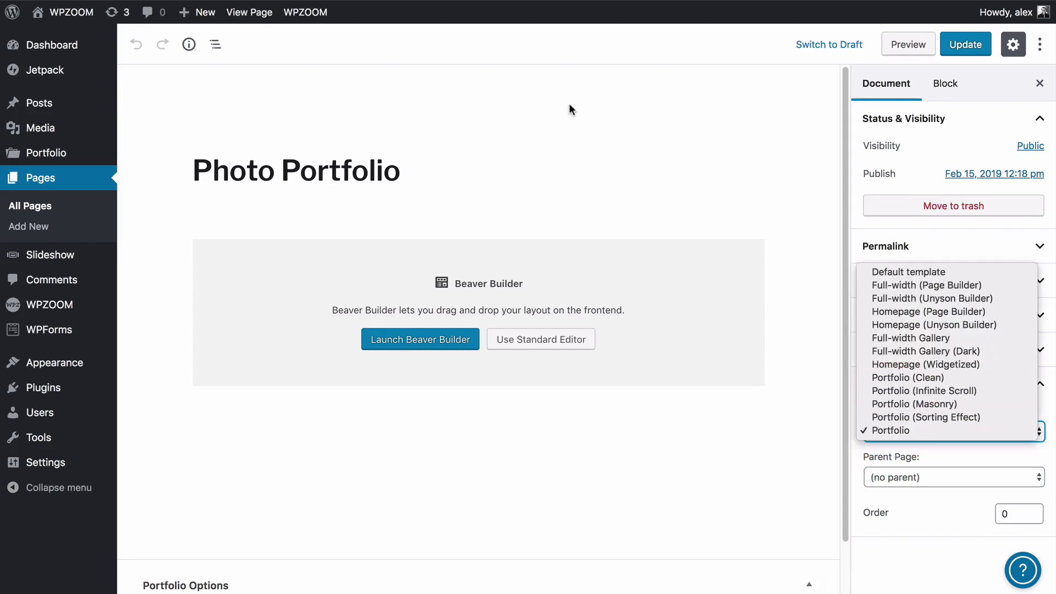
{"action": "left_click", "coordinate": [913, 392]}
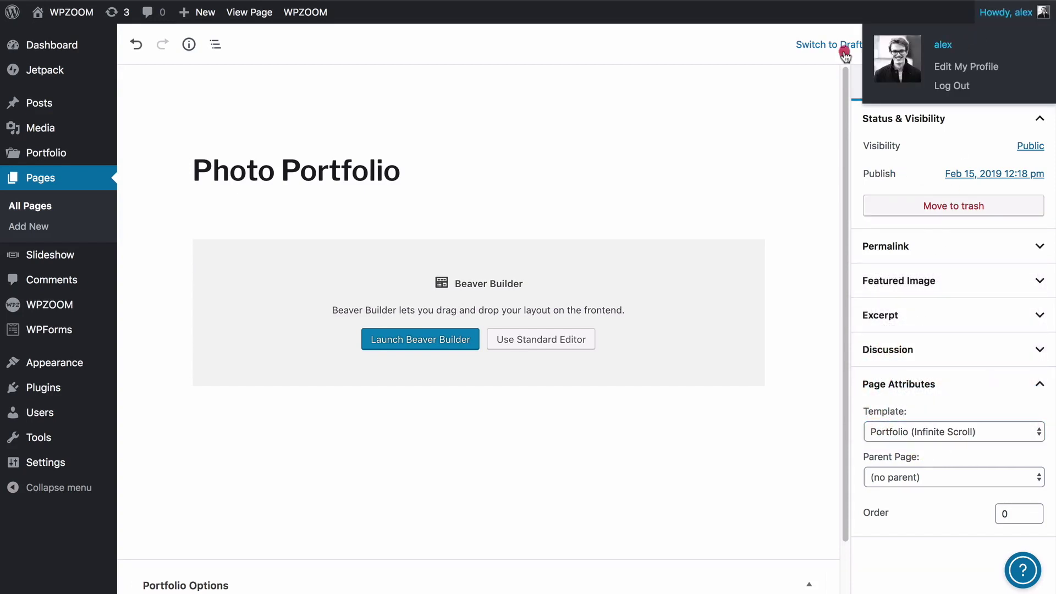
{"action": "left_click_drag", "start_coordinate": [677, 52], "coordinate": [972, 52]}
{"action": "left_click", "coordinate": [971, 49]}
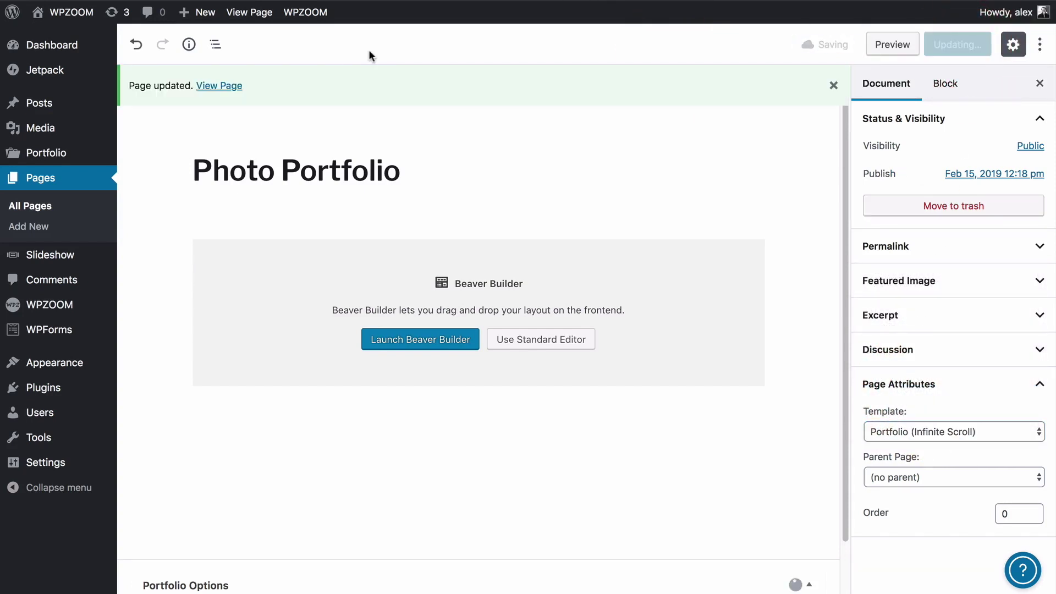
- View the live Photo Portfolio page and use LOAD MORE to add photos to the grid
{"action": "left_click", "coordinate": [216, 87]}
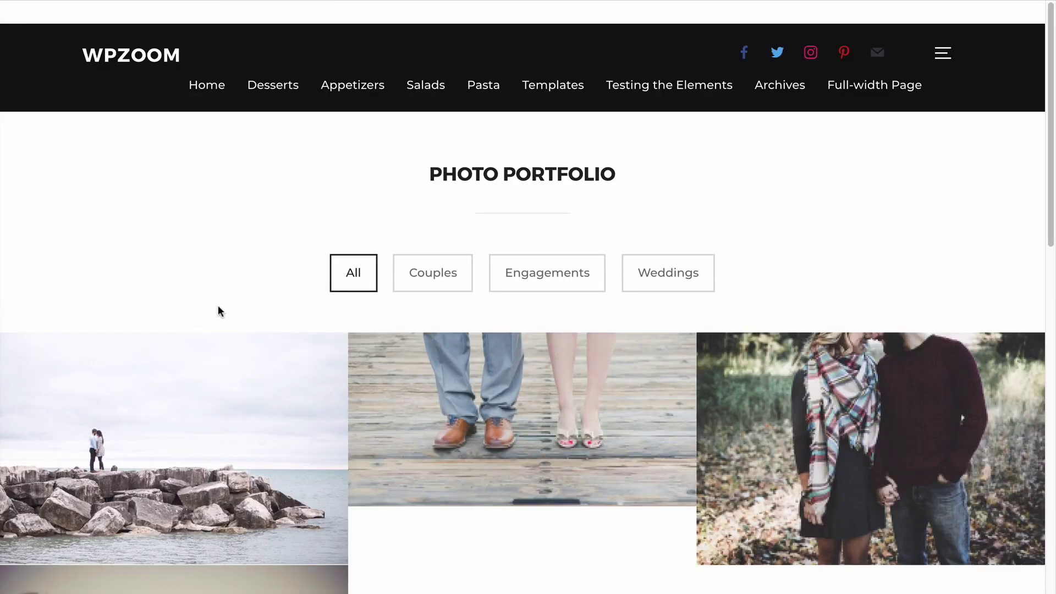
{"action": "scroll", "coordinate": [218, 304], "scroll_direction": "down", "scroll_amount": 10}
{"action": "scroll", "coordinate": [218, 304], "scroll_direction": "down", "scroll_amount": 5}
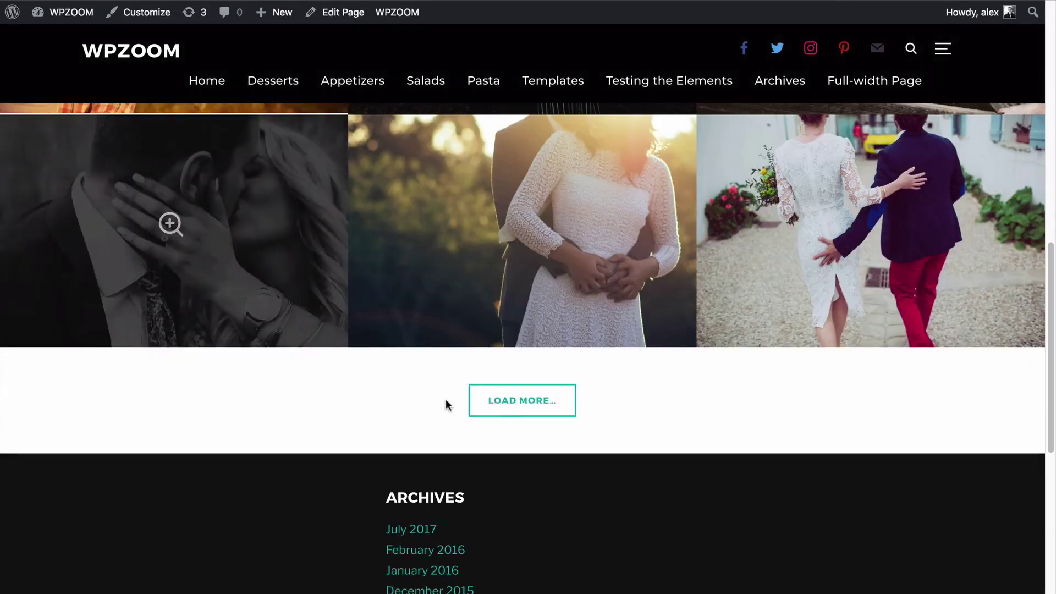
{"action": "left_click", "coordinate": [493, 403]}
{"action": "scroll", "coordinate": [312, 414], "scroll_direction": "up", "scroll_amount": 20}
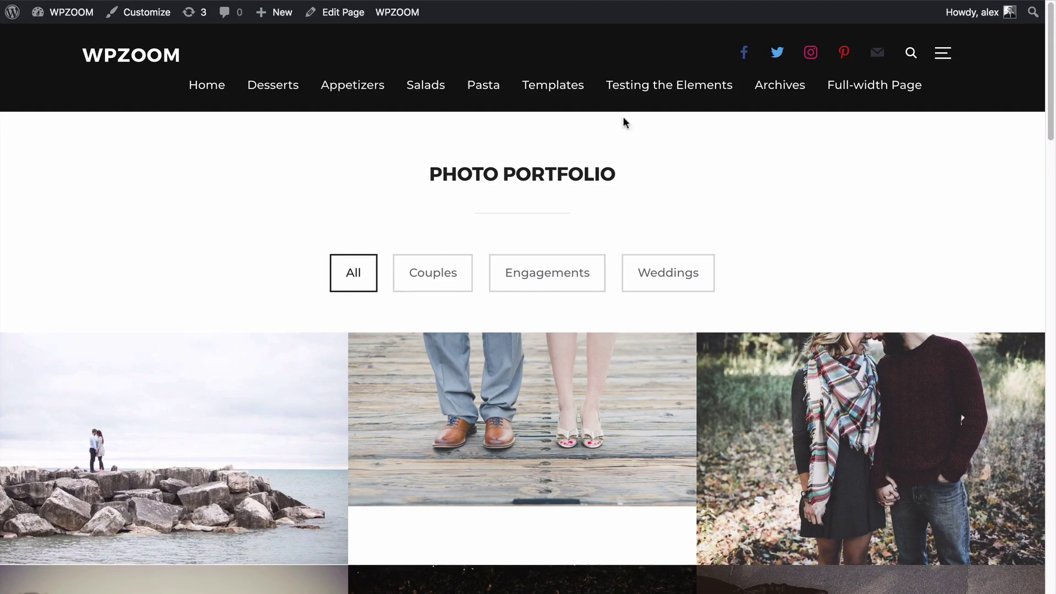
- Add the Photo Portfolio and Video Portfolio pages to the footer menu and save it
{"action": "mouse_move", "coordinate": [66, 12]}
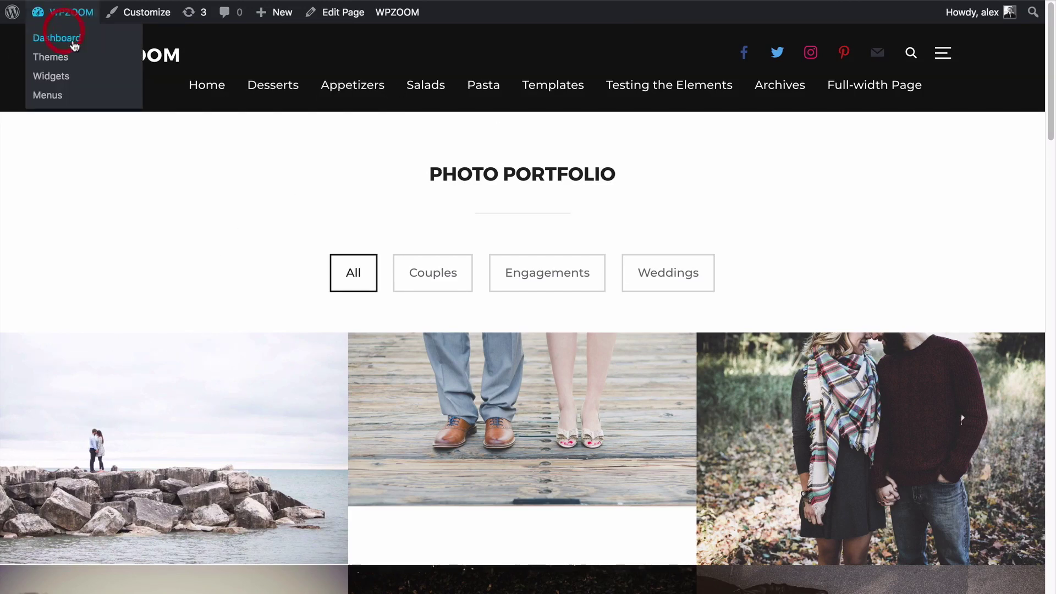
{"action": "left_click", "coordinate": [74, 46]}
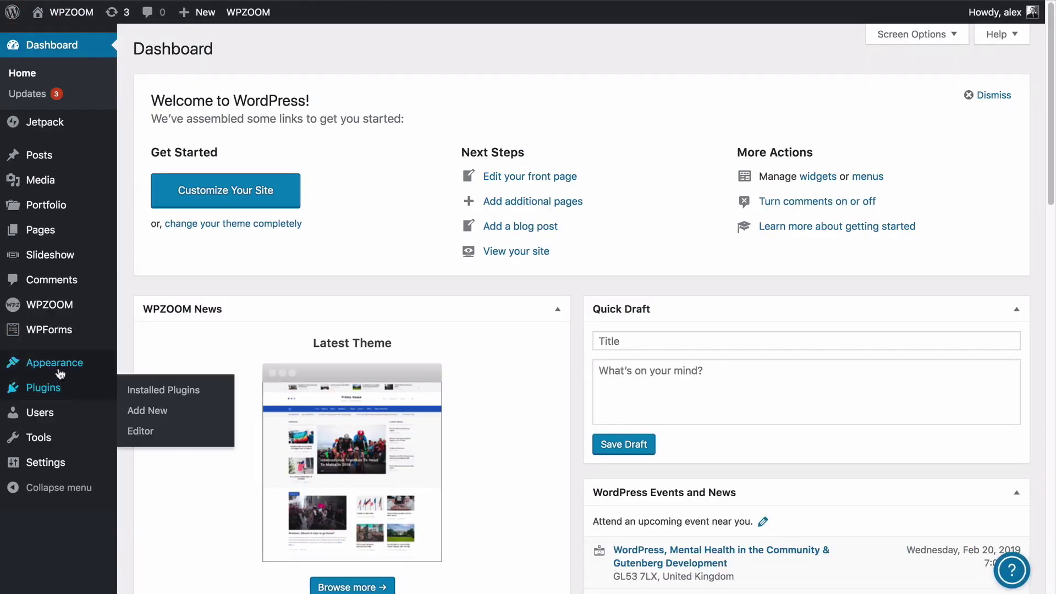
{"action": "mouse_move", "coordinate": [59, 369]}
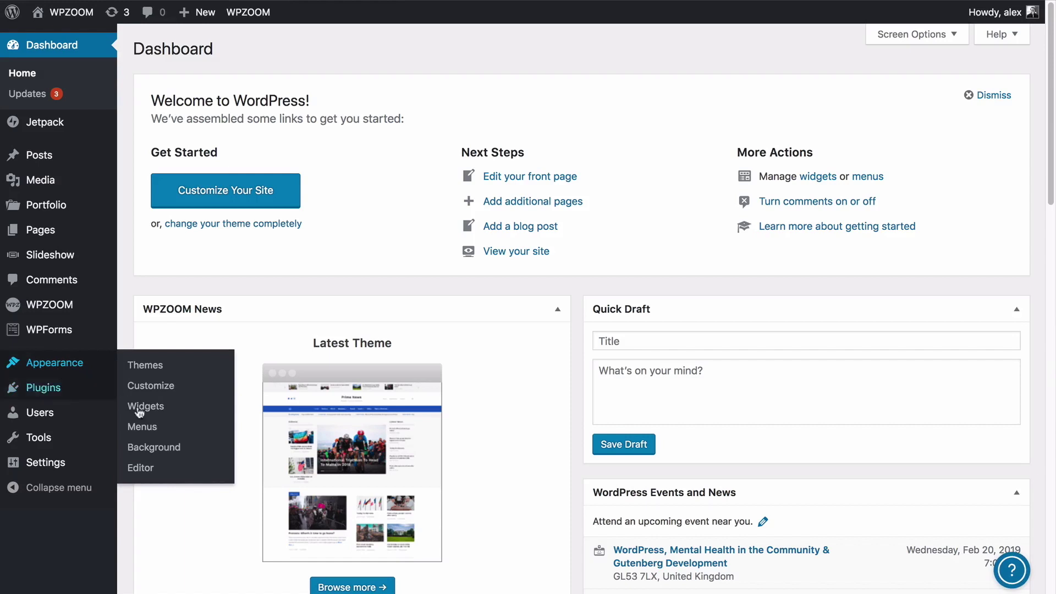
{"action": "left_click", "coordinate": [154, 438]}
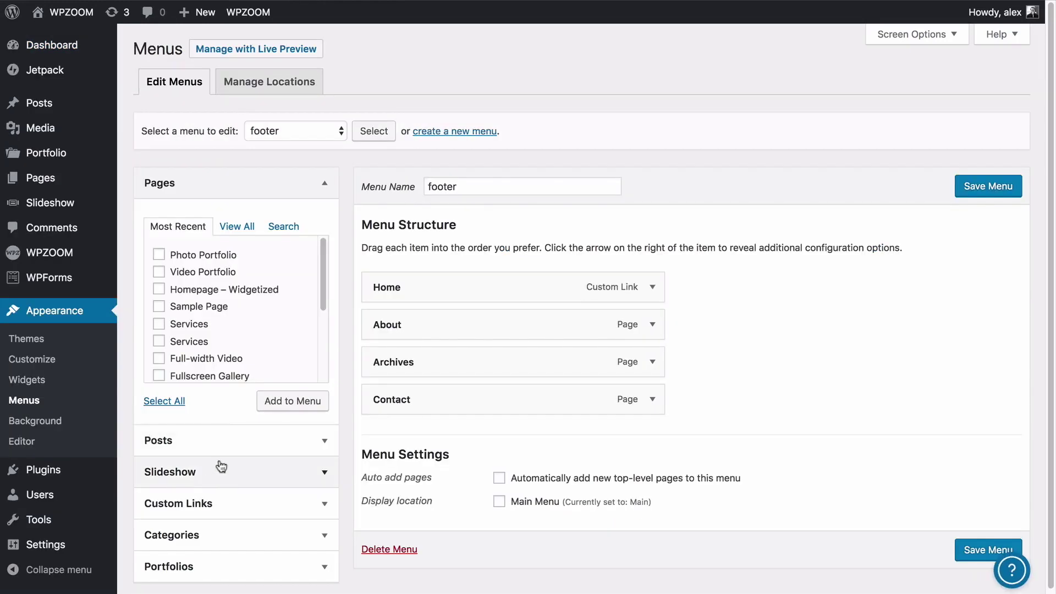
{"action": "left_click", "coordinate": [159, 272]}
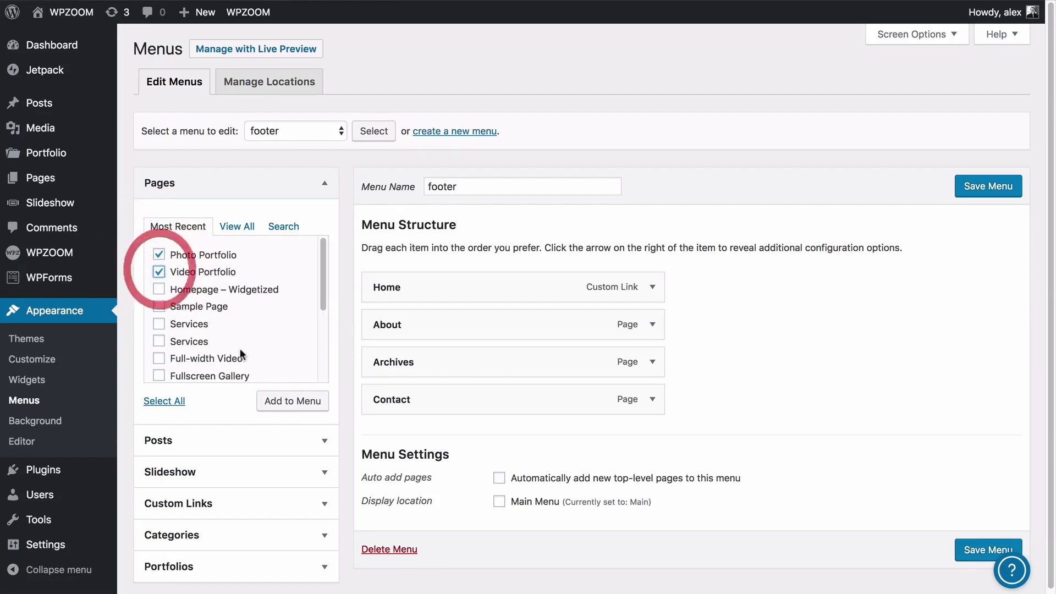
{"action": "left_click", "coordinate": [286, 401]}
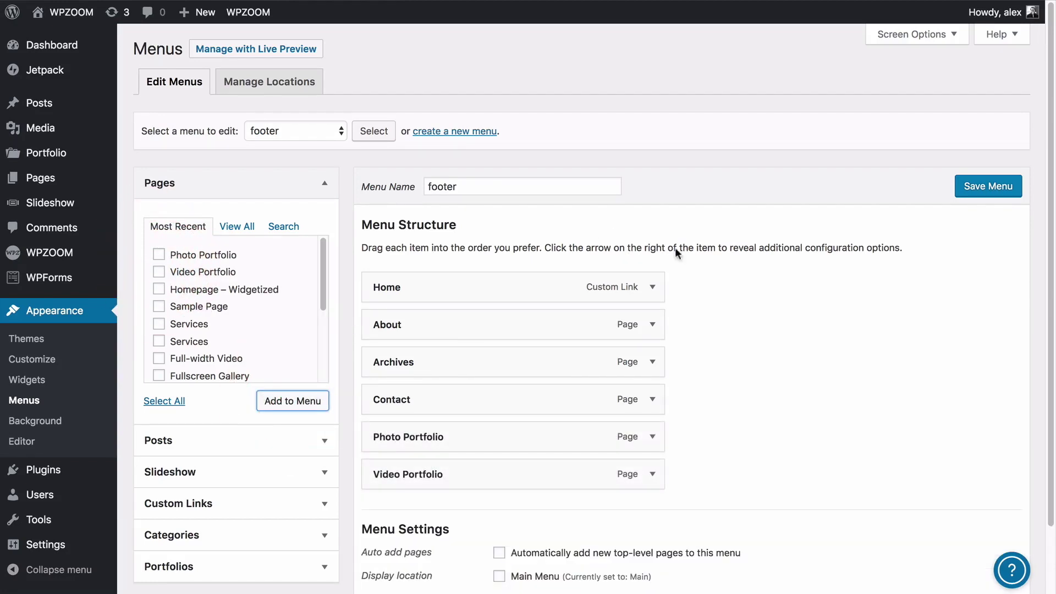
{"action": "left_click", "coordinate": [985, 187]}
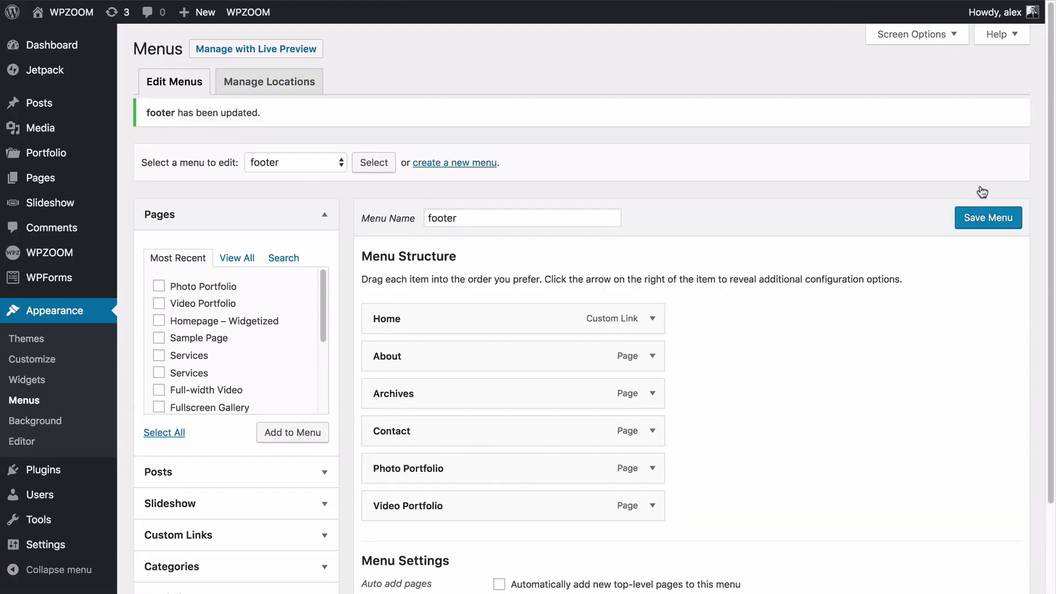
- Assign the footer menu to the Main Menu location and save the change
{"action": "left_click", "coordinate": [297, 121]}
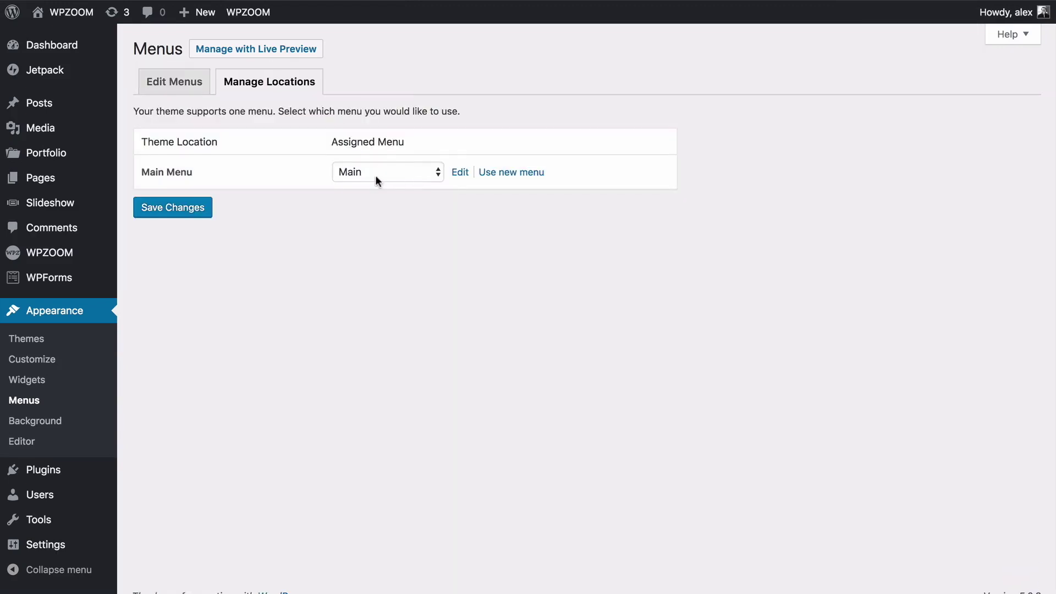
{"action": "left_click", "coordinate": [375, 174]}
{"action": "left_click", "coordinate": [370, 158]}
{"action": "left_click", "coordinate": [173, 207]}
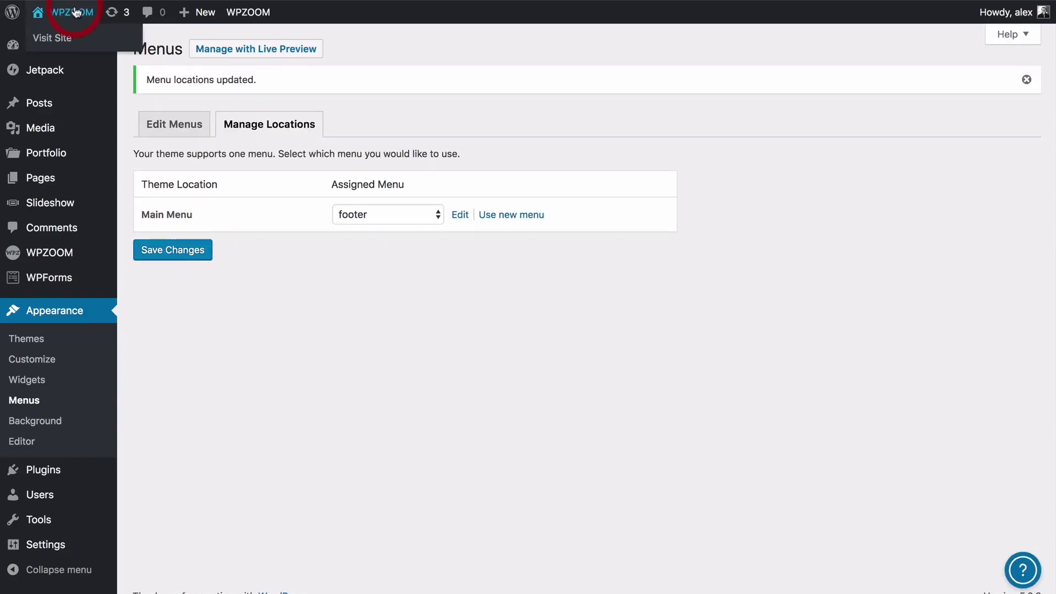
{"action": "left_click", "coordinate": [74, 12]}
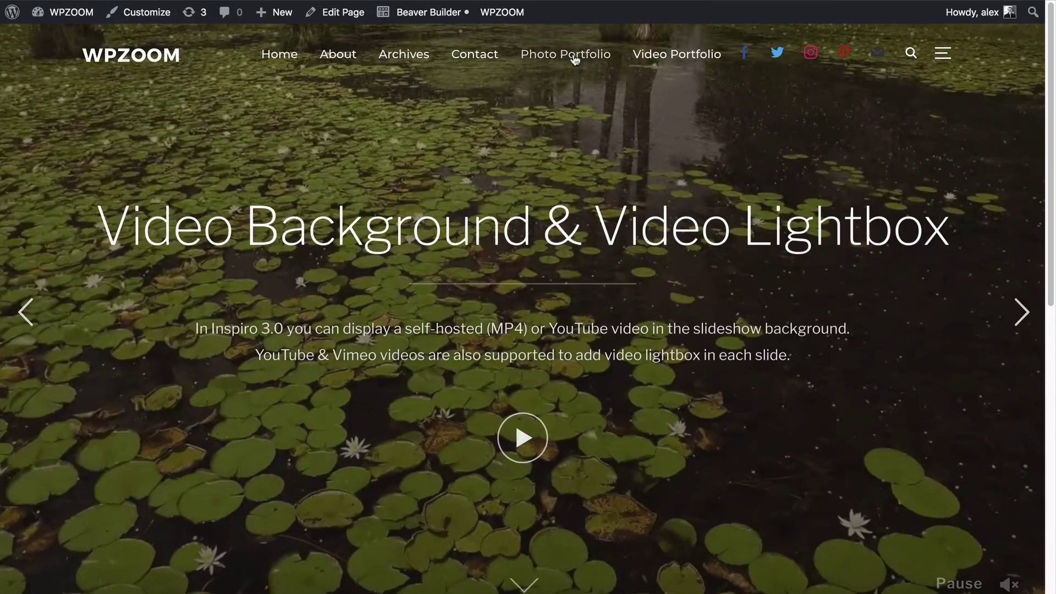
- Visit Photo Portfolio, then Video Portfolio, then Home from the live site's top menu
{"action": "left_click", "coordinate": [574, 57]}
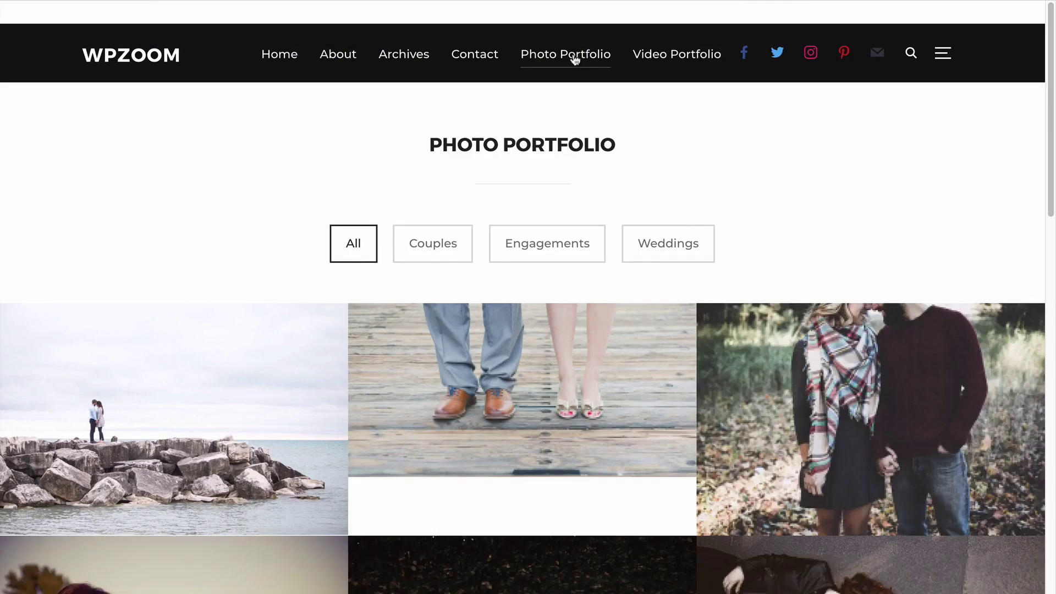
{"action": "left_click", "coordinate": [658, 66]}
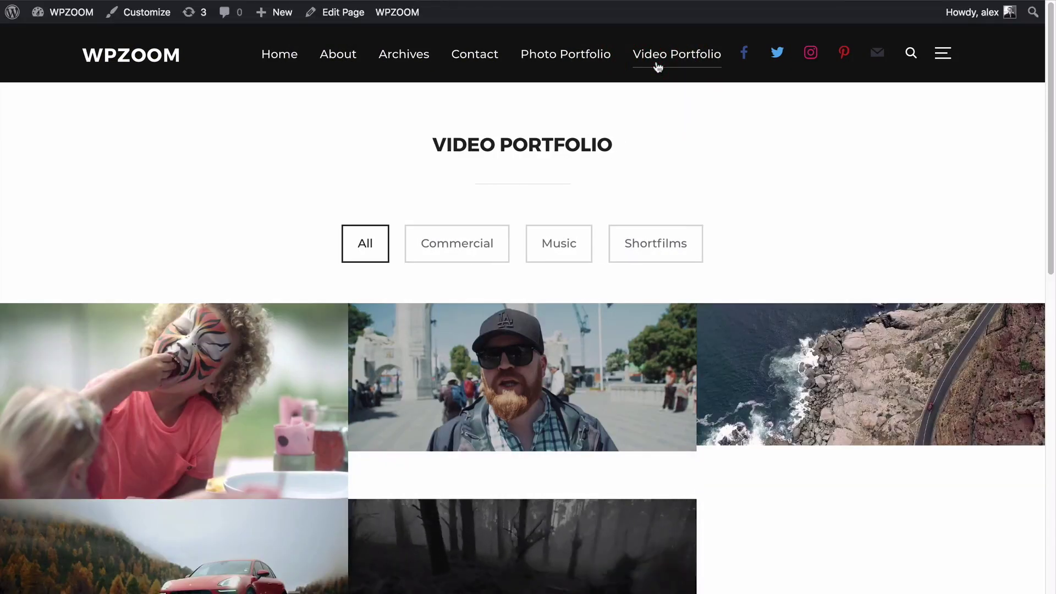
{"action": "left_click", "coordinate": [285, 58]}
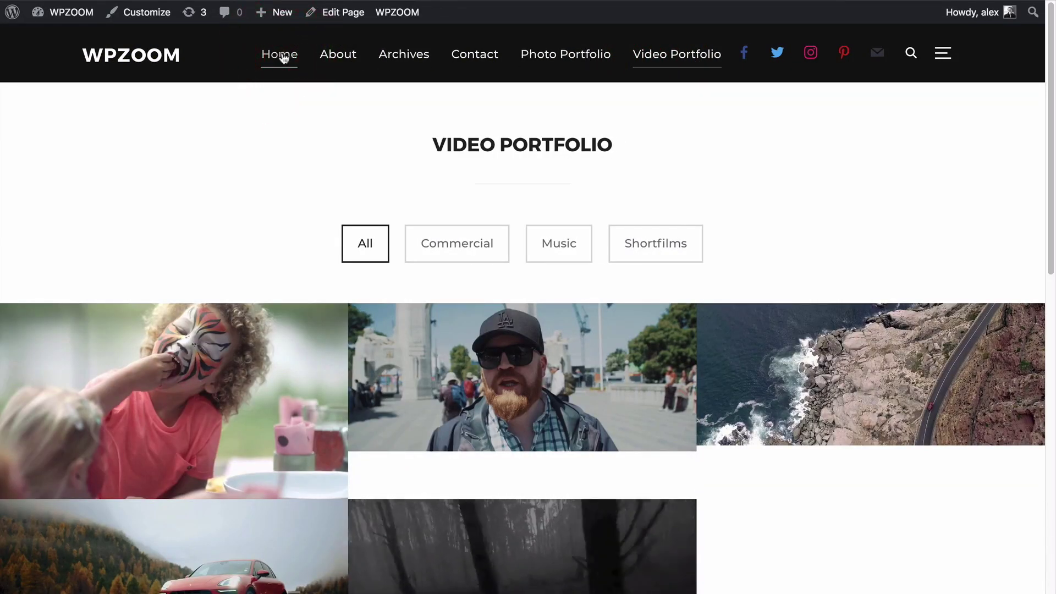